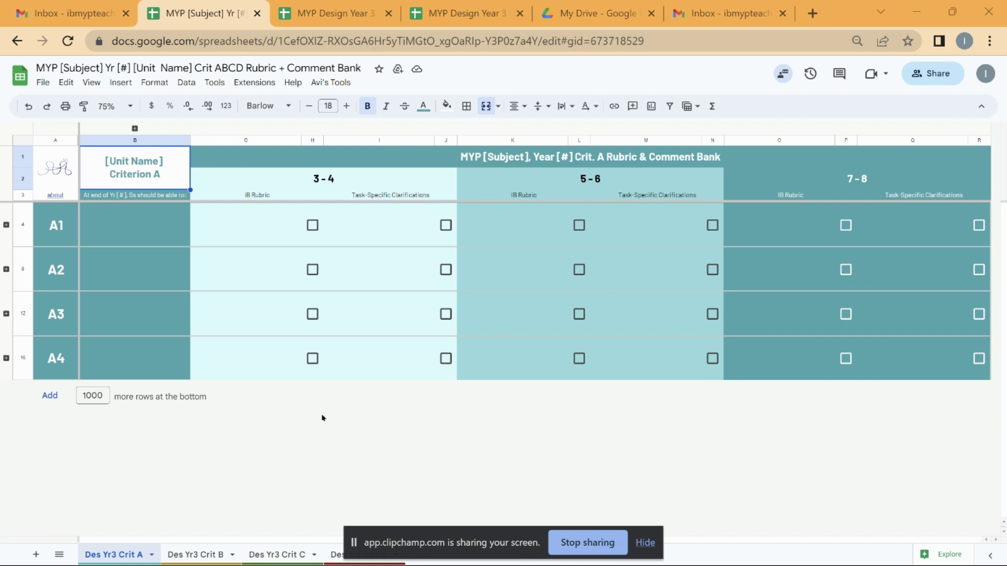
# Expand and re-collapse the level 1–2 columns, then zoom the page out
pyautogui.click(136, 128)
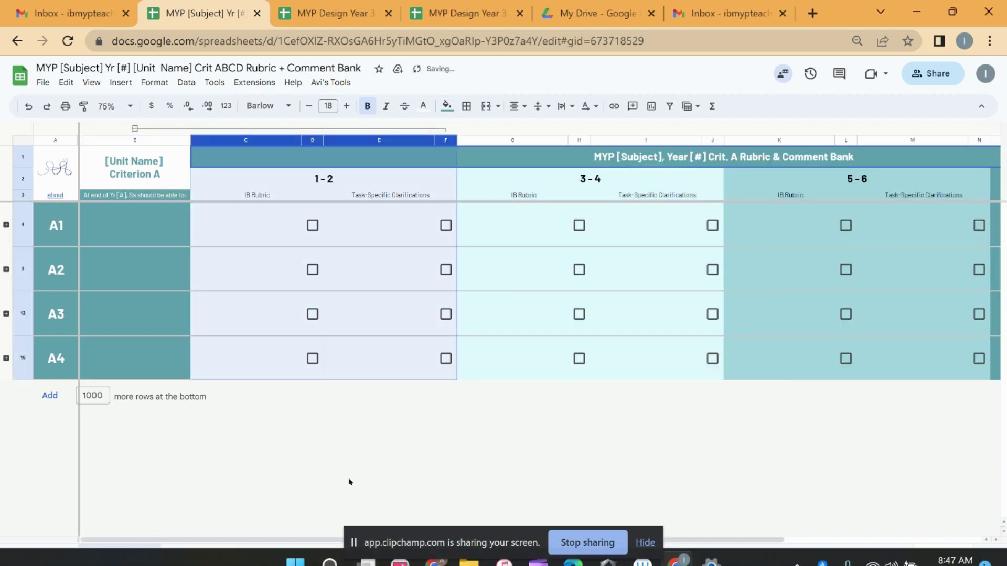
pyautogui.click(362, 362)
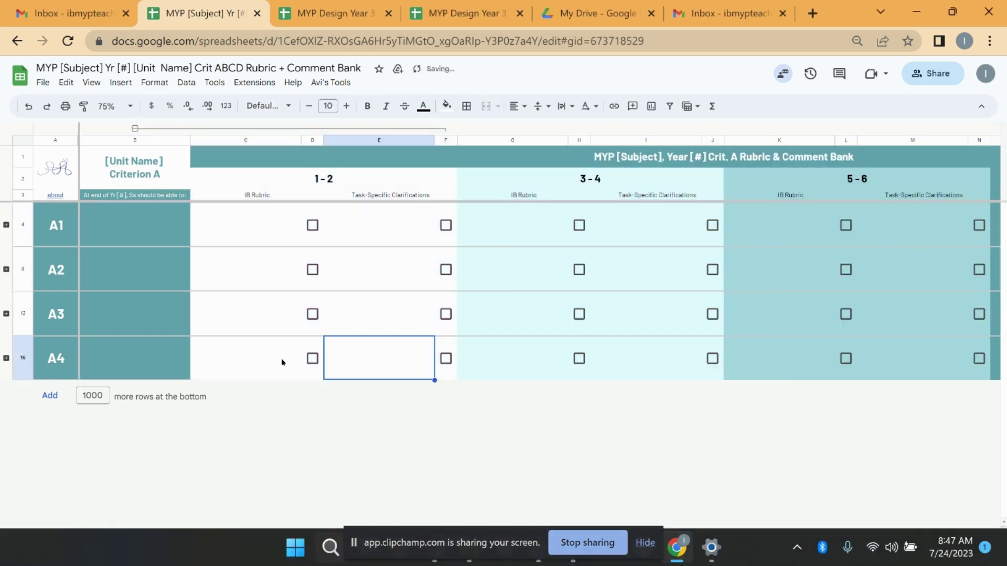
pyautogui.click(135, 129)
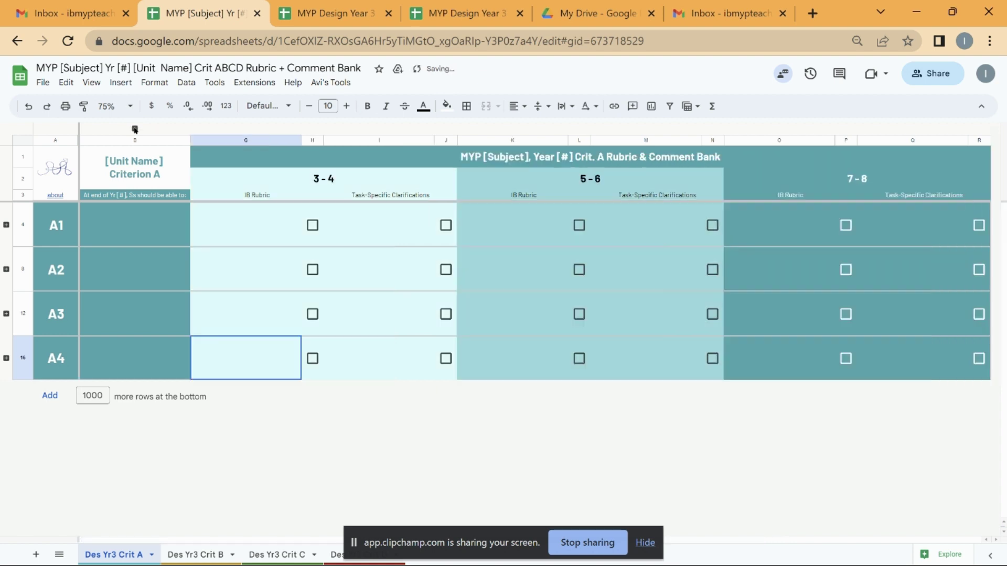
pyautogui.press('Right')
pyautogui.press('Right')
pyautogui.press('Right')
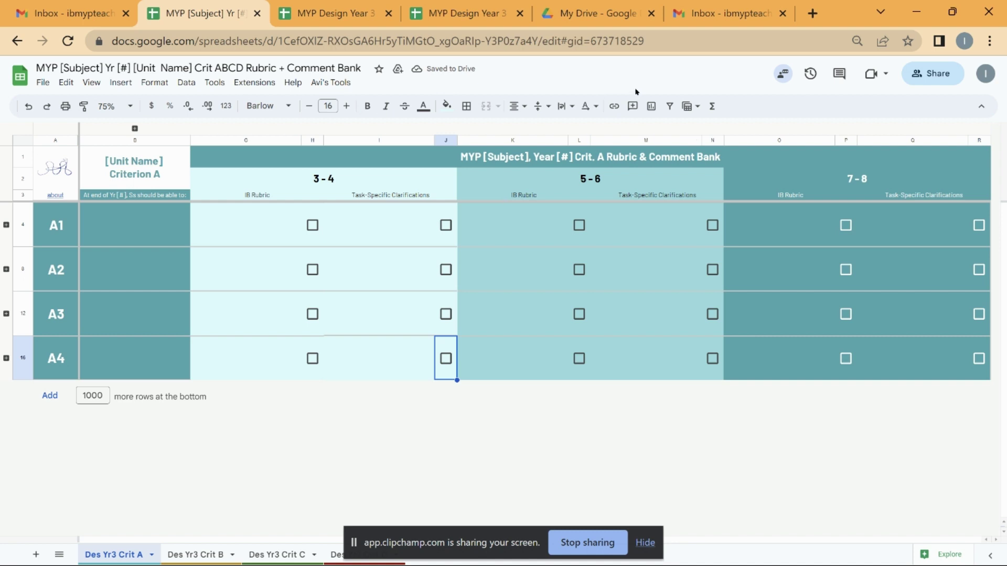
pyautogui.hotkey('ctrl', '-')
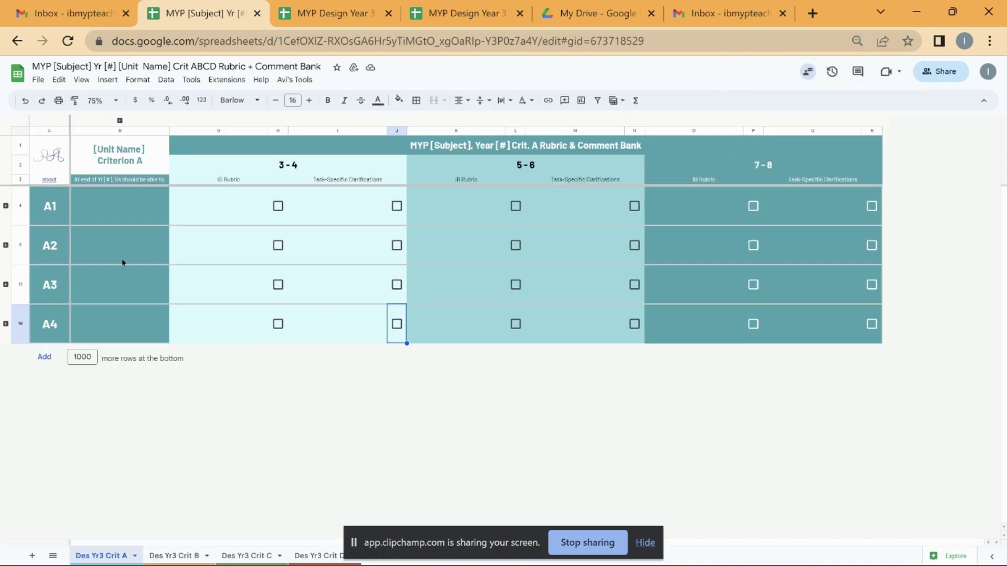
# Inspect the level 3–4 and 5–6 rubric cells, the title cell and the Criterion A cell
pyautogui.click(204, 210)
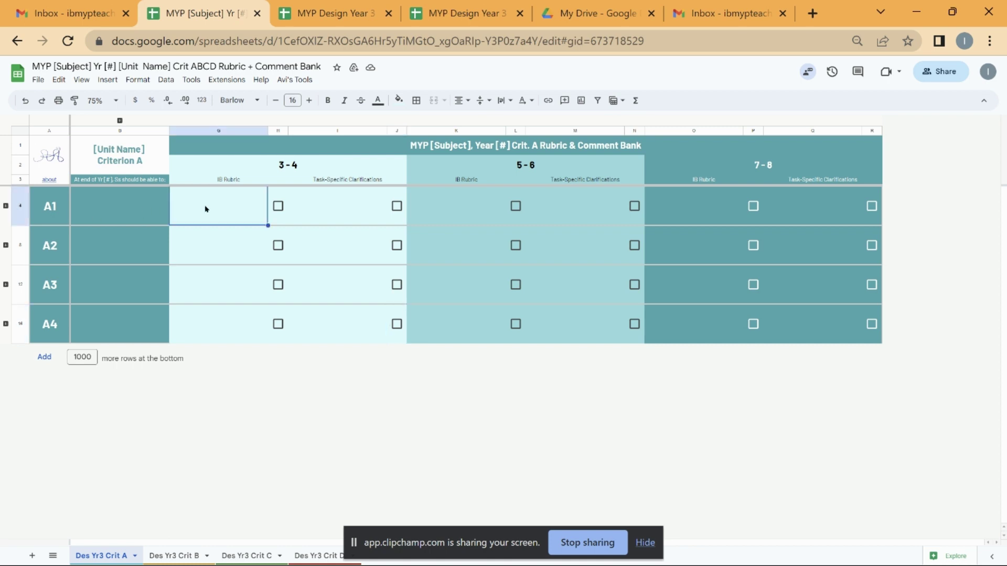
pyautogui.hotkey('ctrl', '+')
pyautogui.hotkey('ctrl', '+')
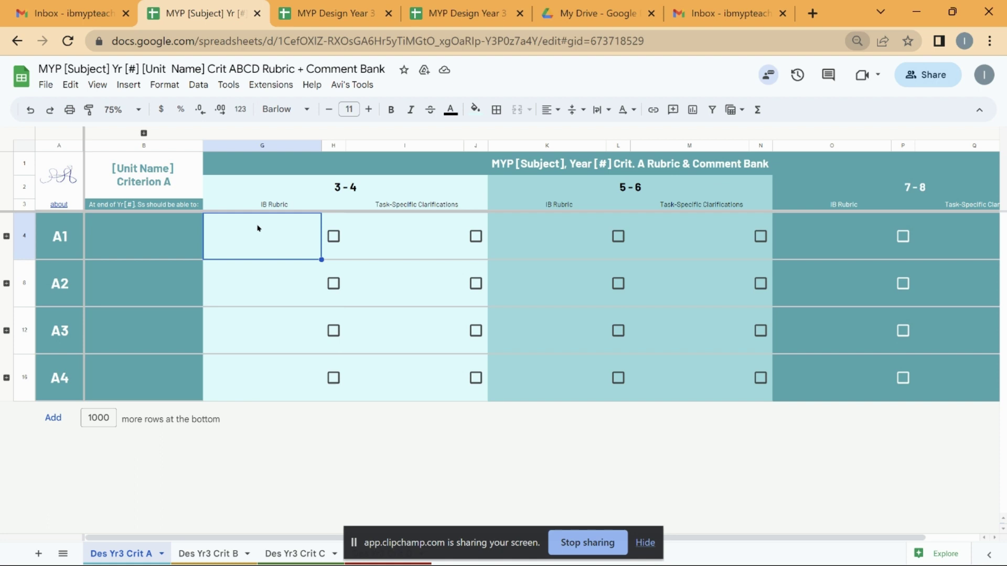
pyautogui.click(252, 310)
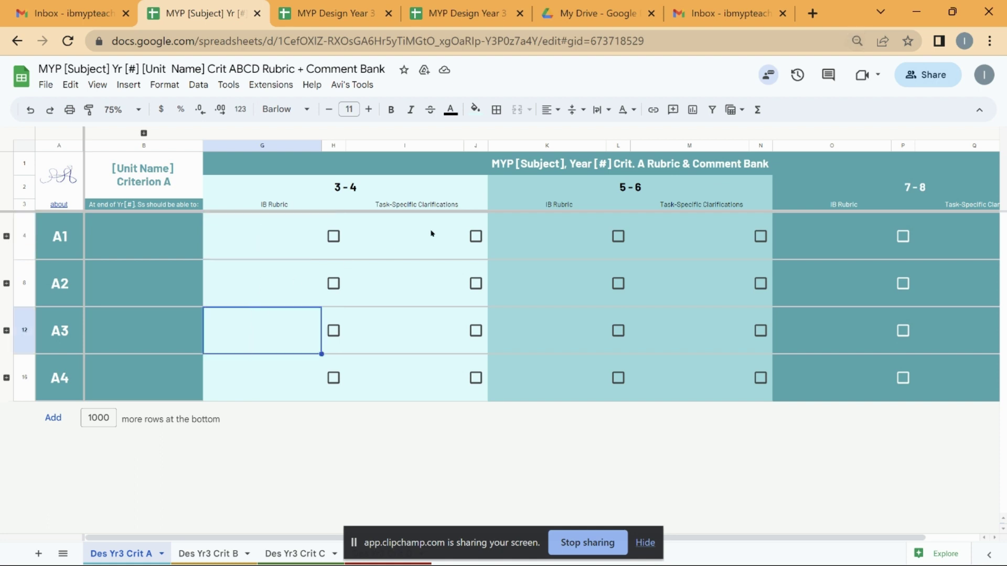
pyautogui.click(517, 228)
pyautogui.click(518, 287)
pyautogui.click(518, 329)
pyautogui.click(517, 370)
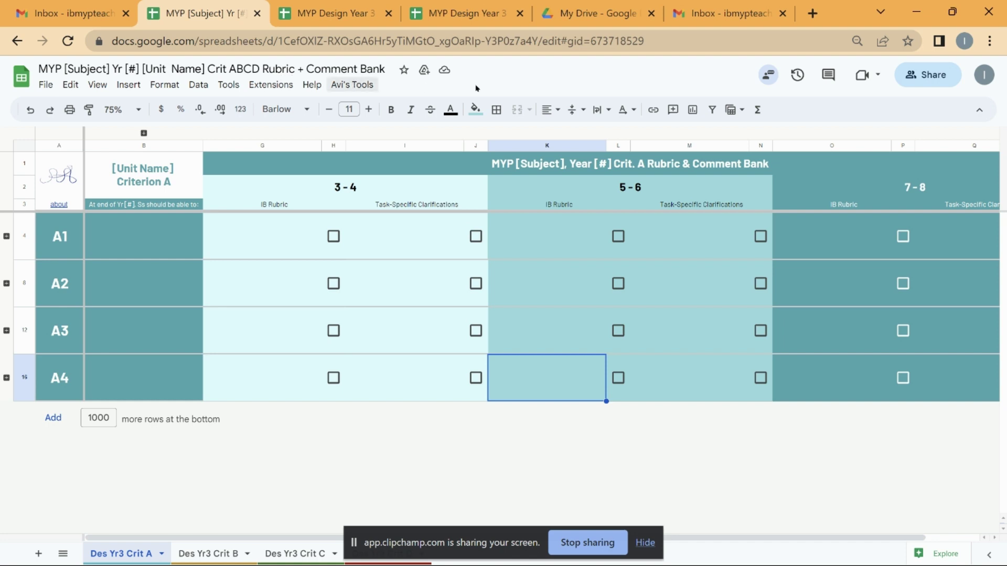
pyautogui.click(643, 160)
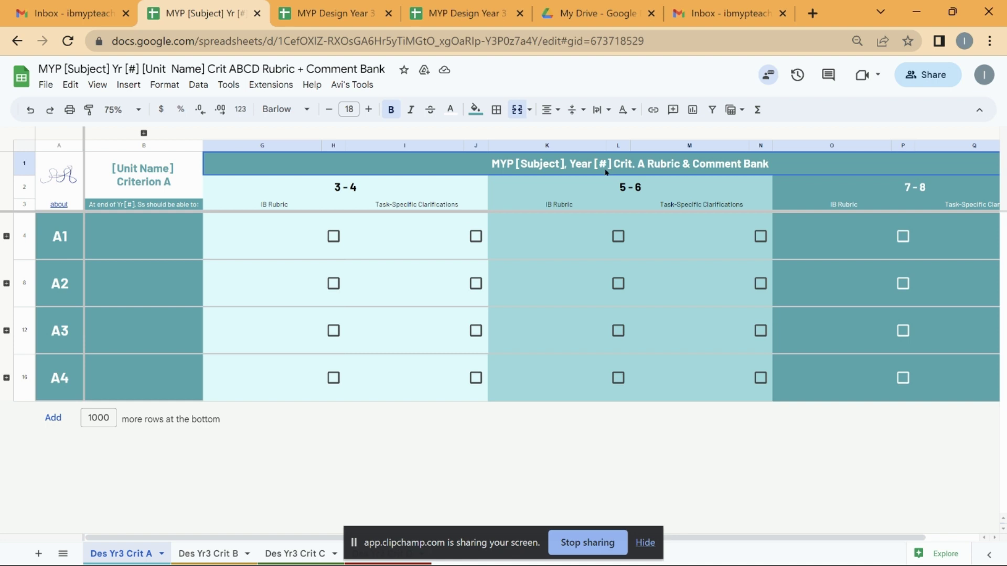
pyautogui.click(148, 175)
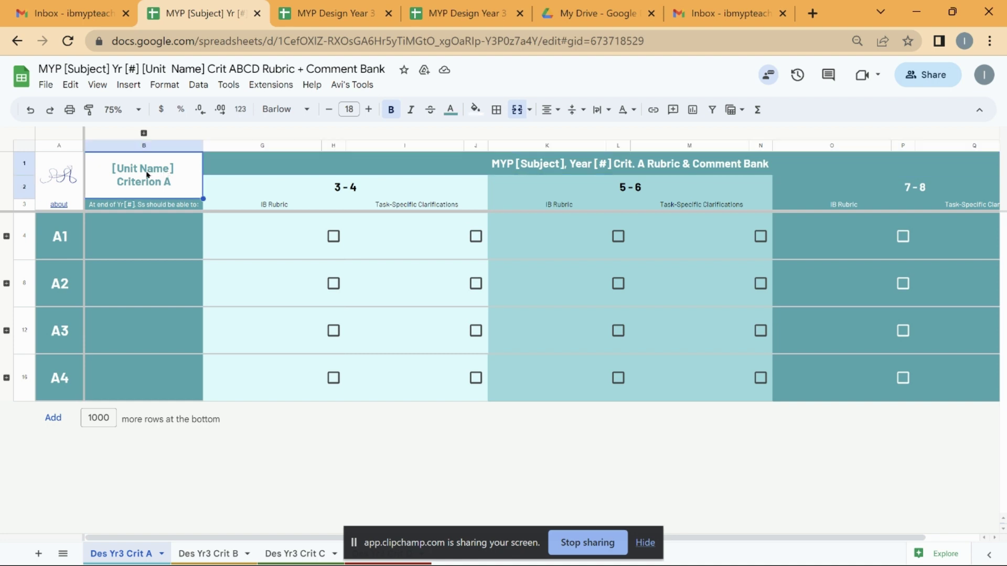
# Tick the A1 level 3–4 checkbox and toggle the A1 level 5–6 checkbox on and off
pyautogui.click(332, 237)
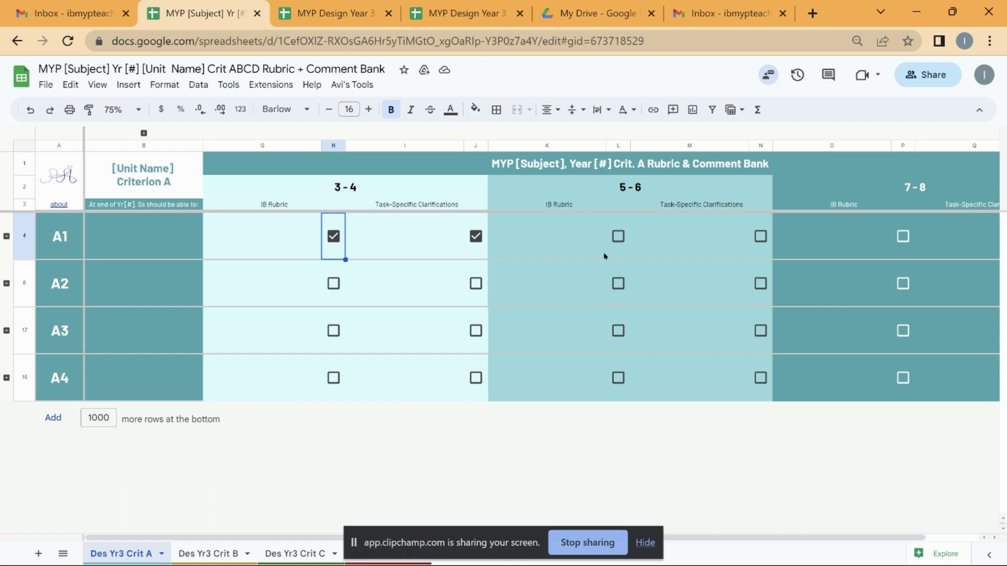
pyautogui.click(619, 236)
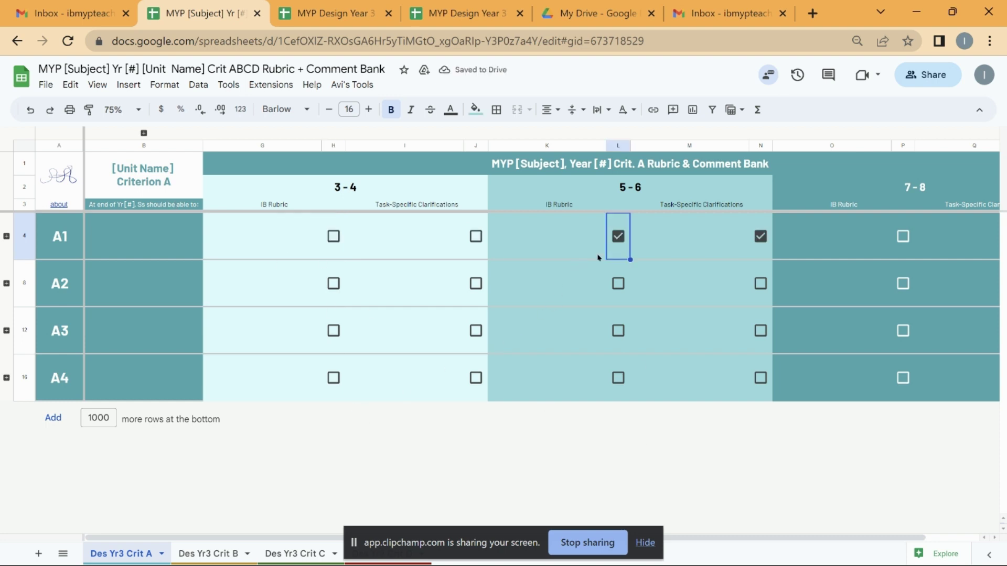
pyautogui.click(617, 236)
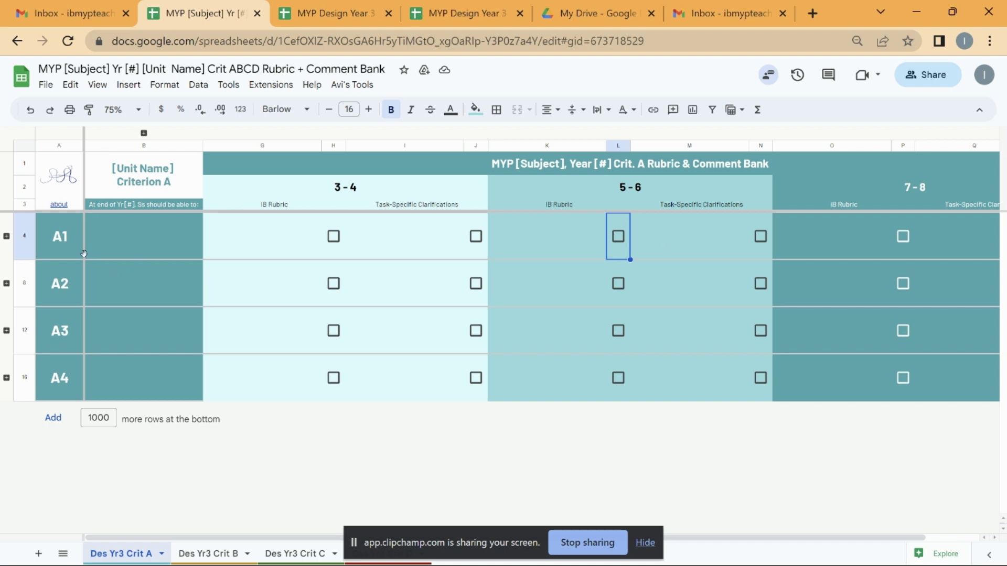
# Expand the A1 comment rows and enter 'My custom comment' in K5
pyautogui.click(6, 236)
pyautogui.click(298, 338)
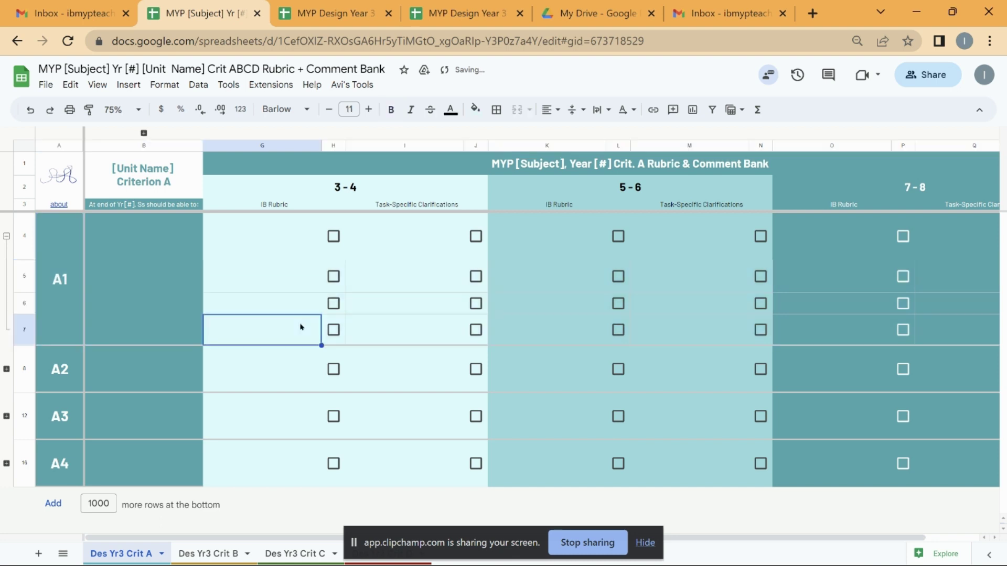
pyautogui.click(532, 273)
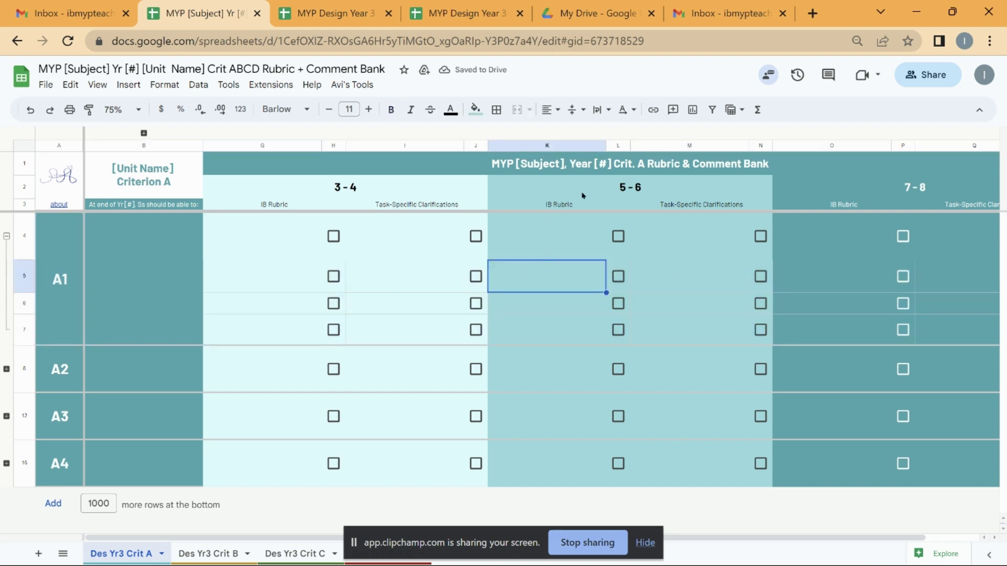
pyautogui.click(598, 195)
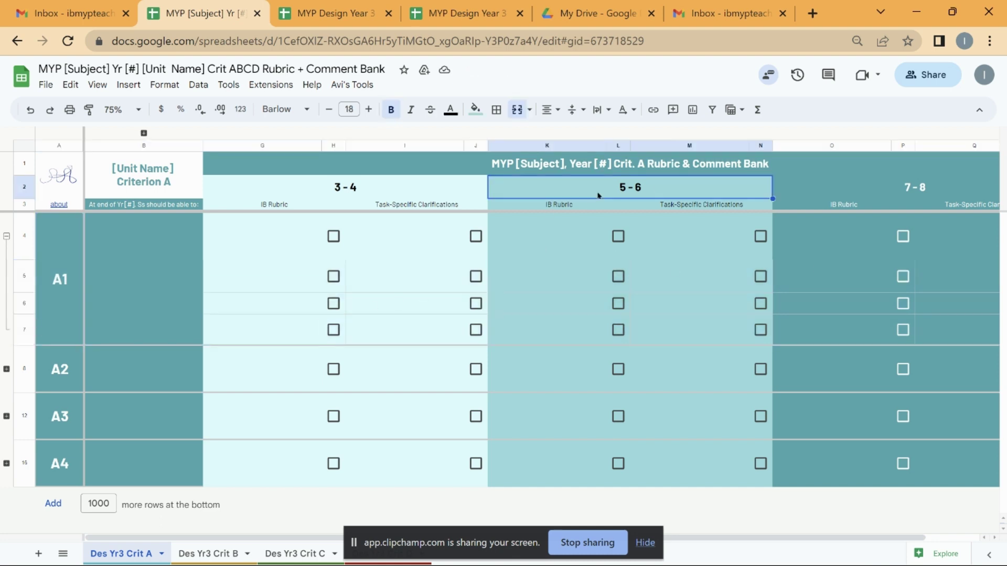
pyautogui.click(543, 274)
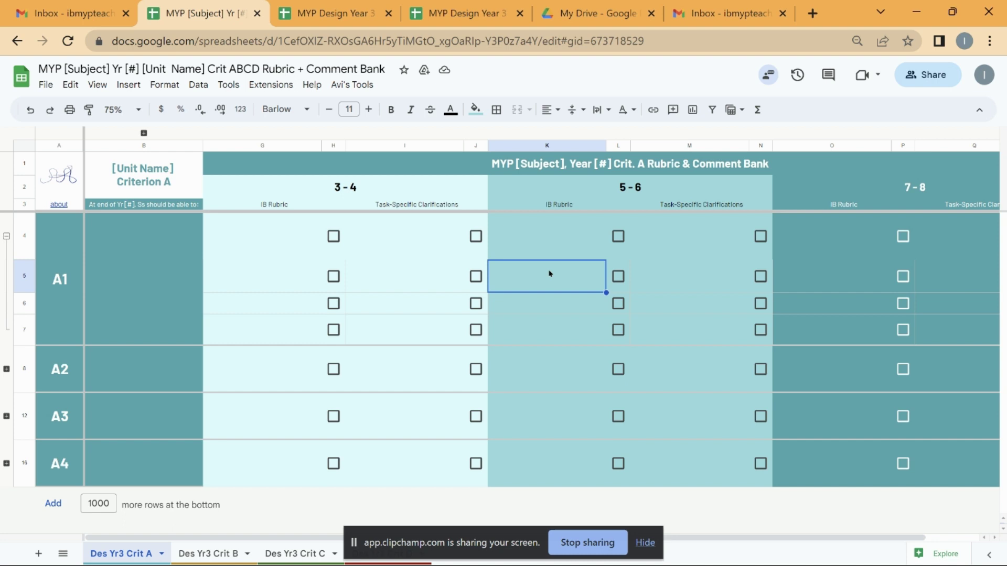
pyautogui.write('My')
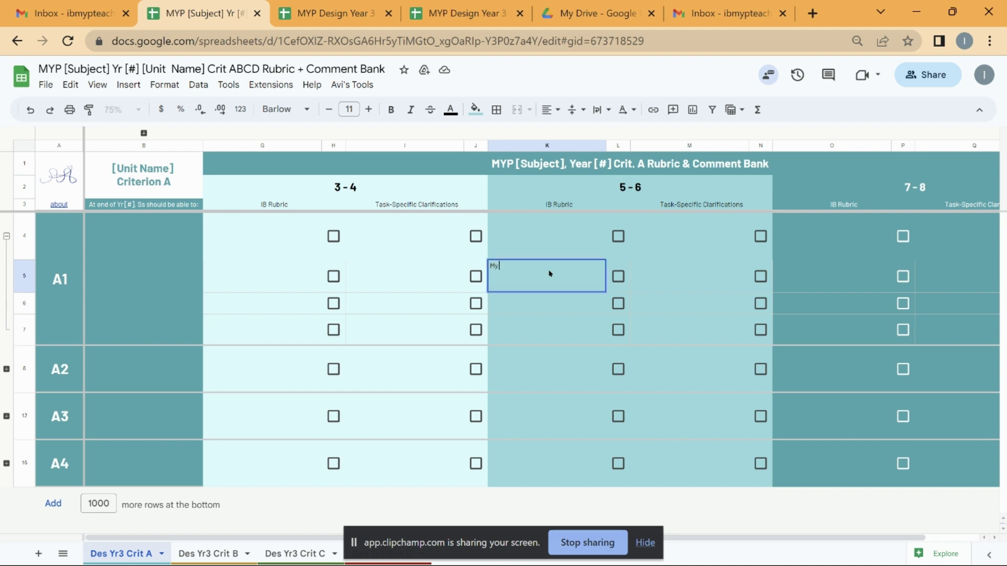
pyautogui.write(' custom comment.')
pyautogui.press('BackSpace')
# Tick the L5–L7 and N5–N7 comment checkboxes, undo them all, and collapse the A1 rows
pyautogui.click(618, 278)
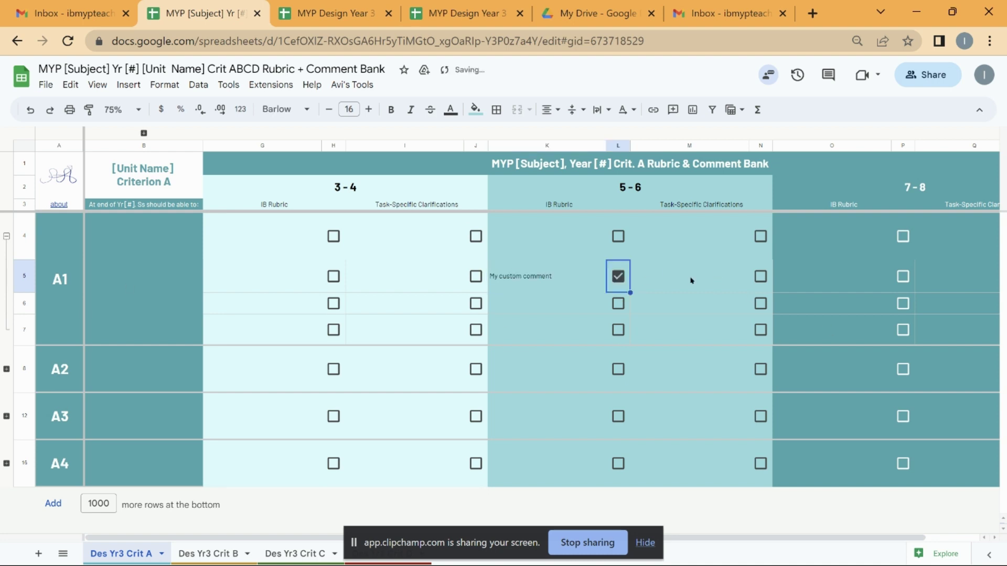
pyautogui.click(761, 277)
pyautogui.click(761, 303)
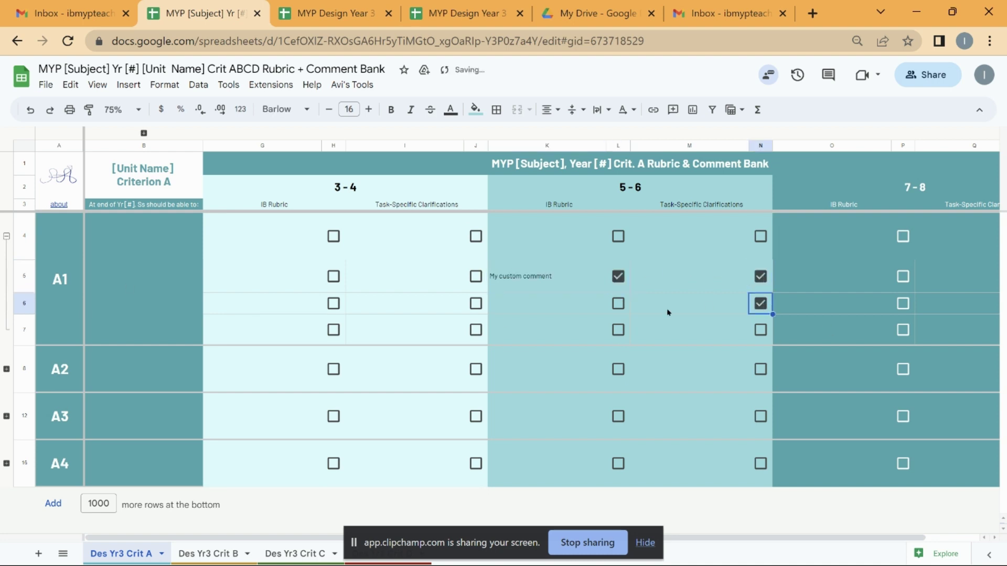
pyautogui.click(616, 303)
pyautogui.click(619, 330)
pyautogui.click(763, 334)
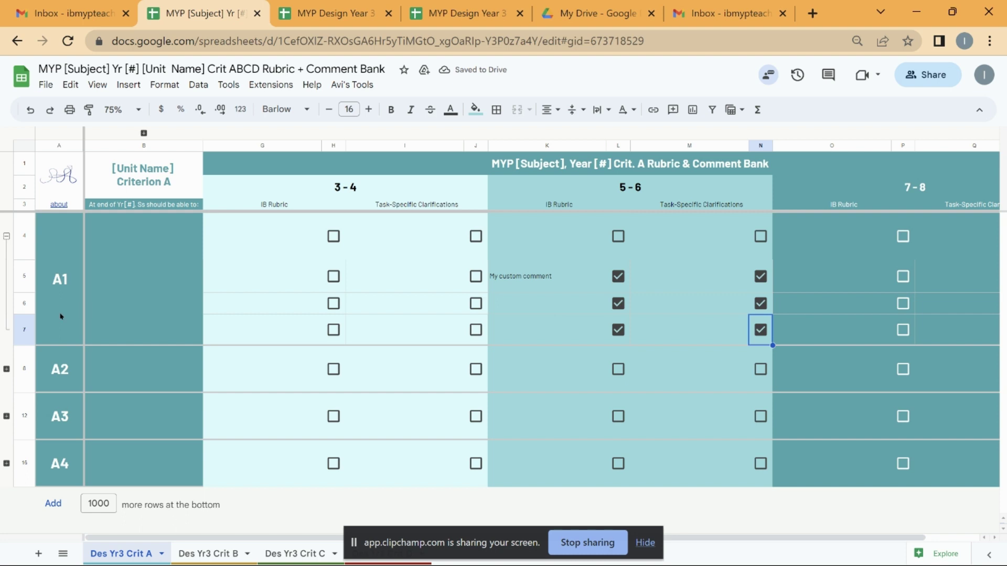
pyautogui.hotkey('ctrl', 'z')
pyautogui.hotkey('ctrl', 'z')
pyautogui.hotkey('ctrl', 'z')
pyautogui.hotkey('ctrl', 'z')
pyautogui.hotkey('ctrl', 'z')
pyautogui.hotkey('ctrl', 'z')
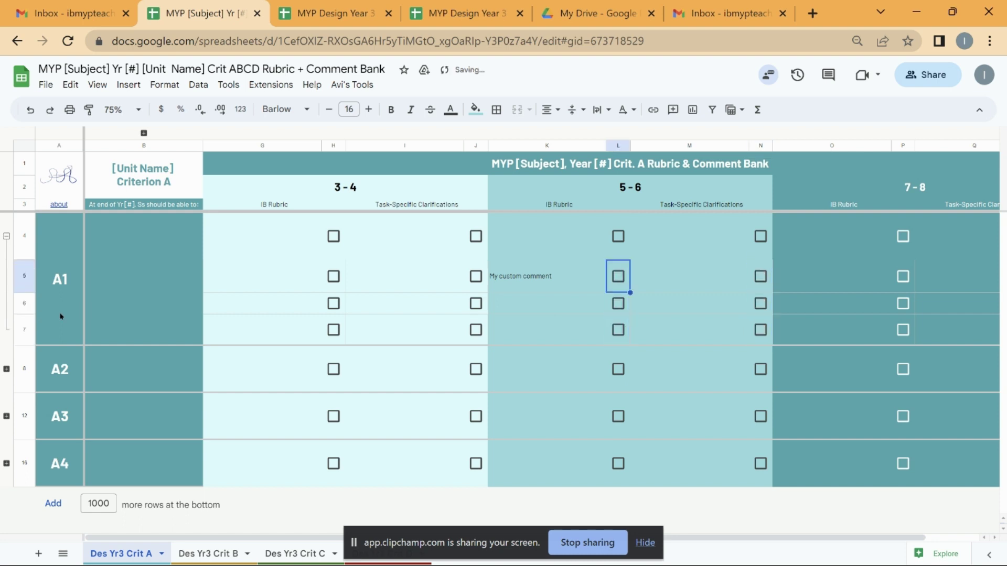
pyautogui.click(6, 236)
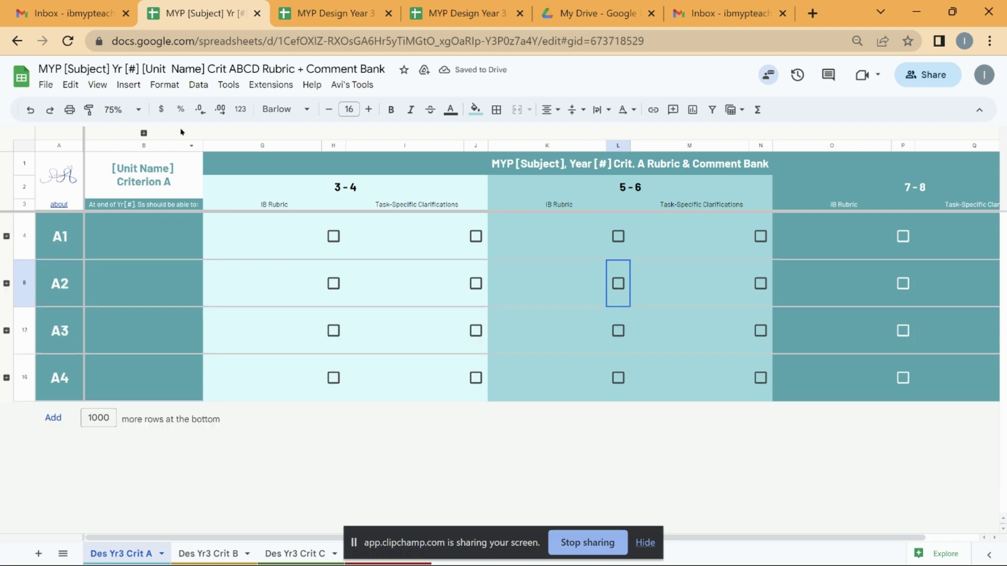
# Launch the scoring sidebar and authorize the script on the teacher's account past the unverified-app warning
pyautogui.click(365, 86)
pyautogui.click(418, 105)
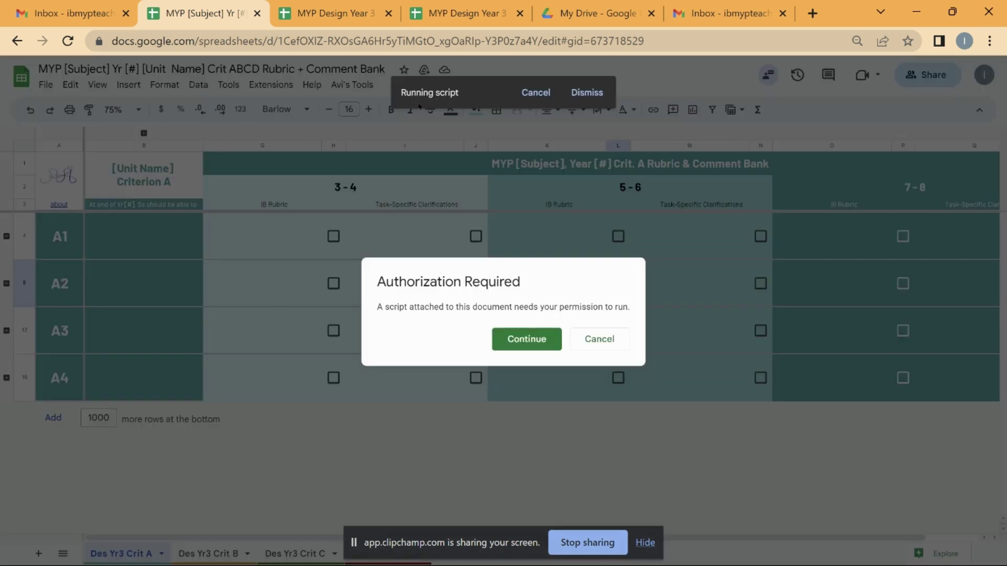
pyautogui.click(518, 347)
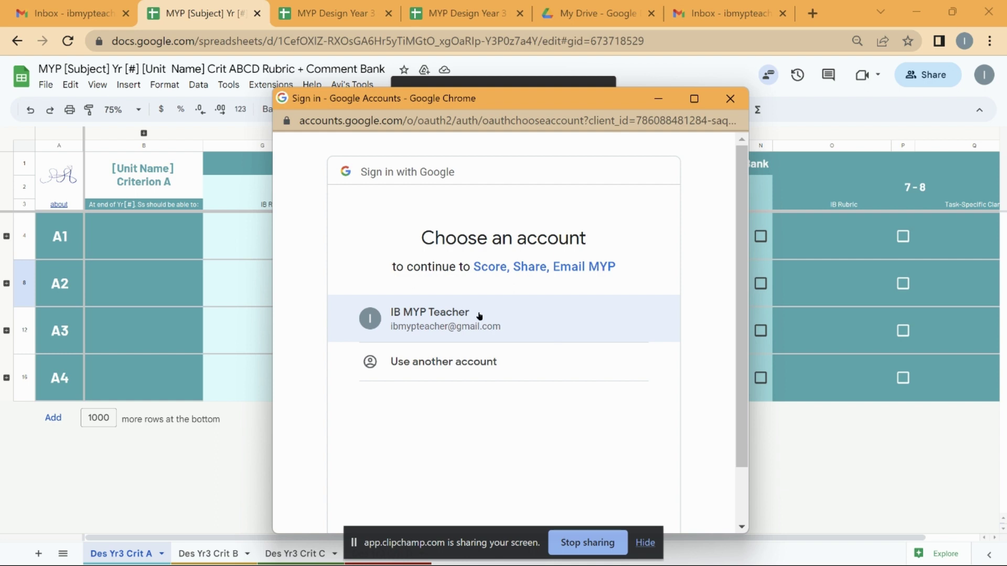
pyautogui.click(588, 318)
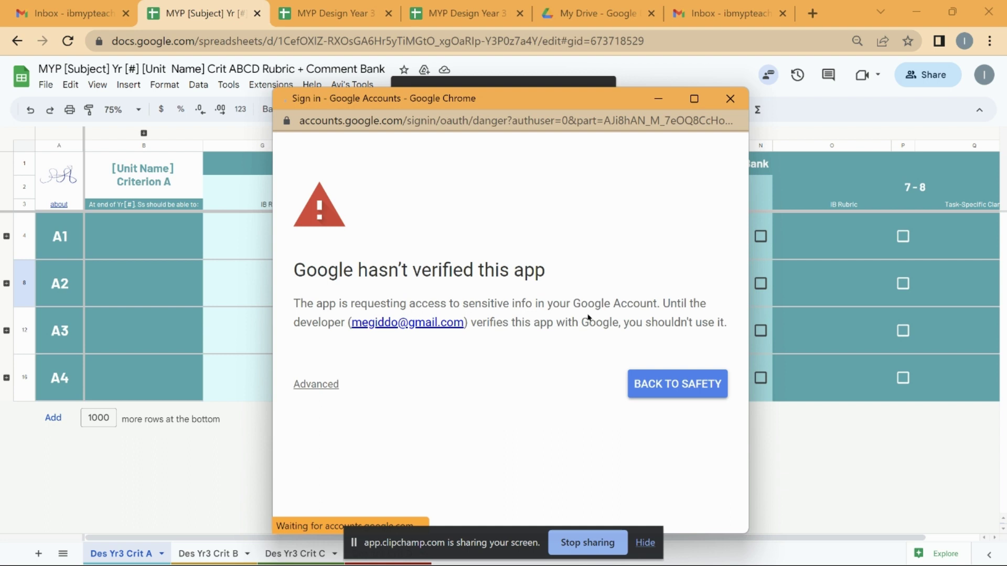
pyautogui.click(313, 385)
pyautogui.scroll(-2, 367, 399)
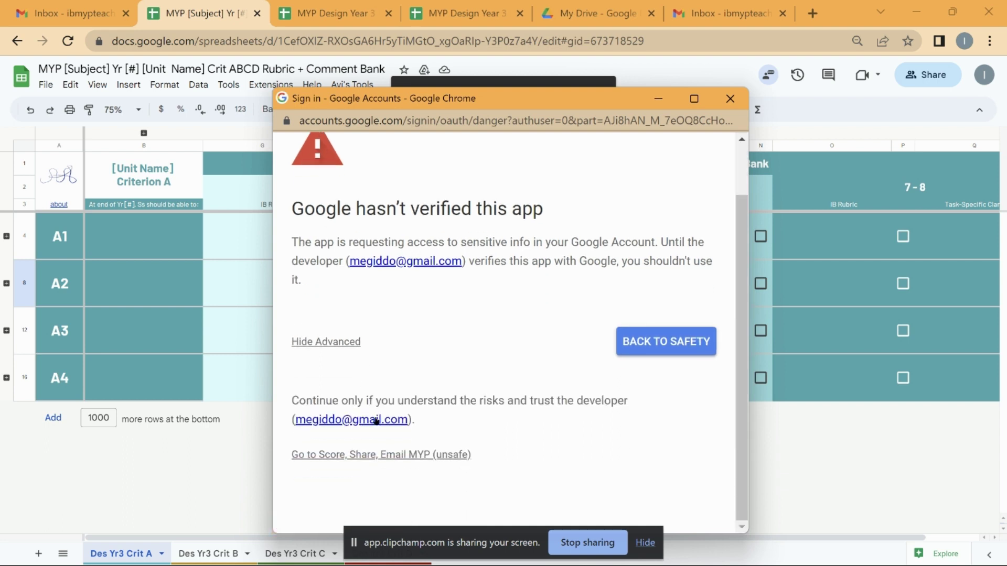
pyautogui.click(376, 454)
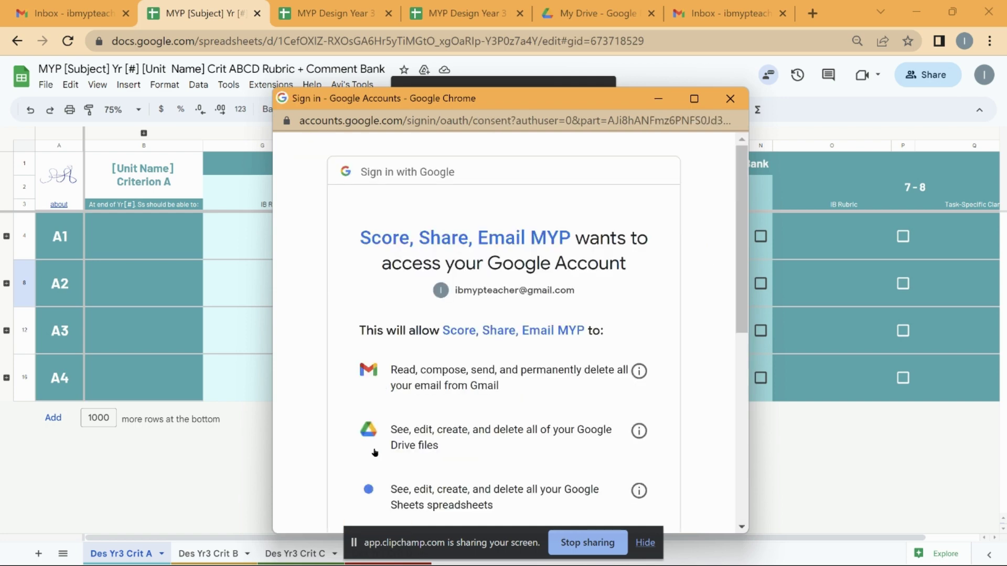
pyautogui.scroll(-8, 545, 349)
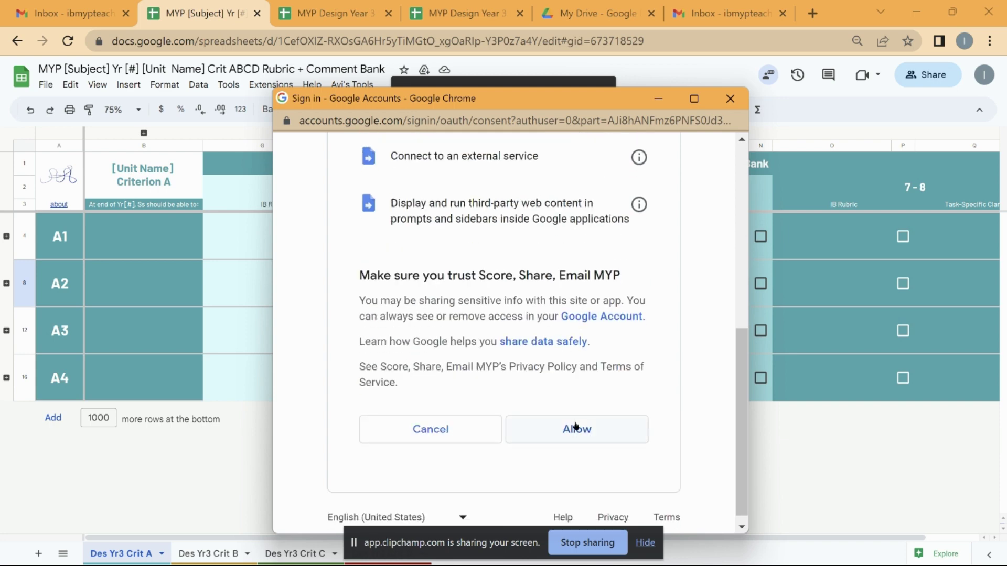
pyautogui.click(627, 428)
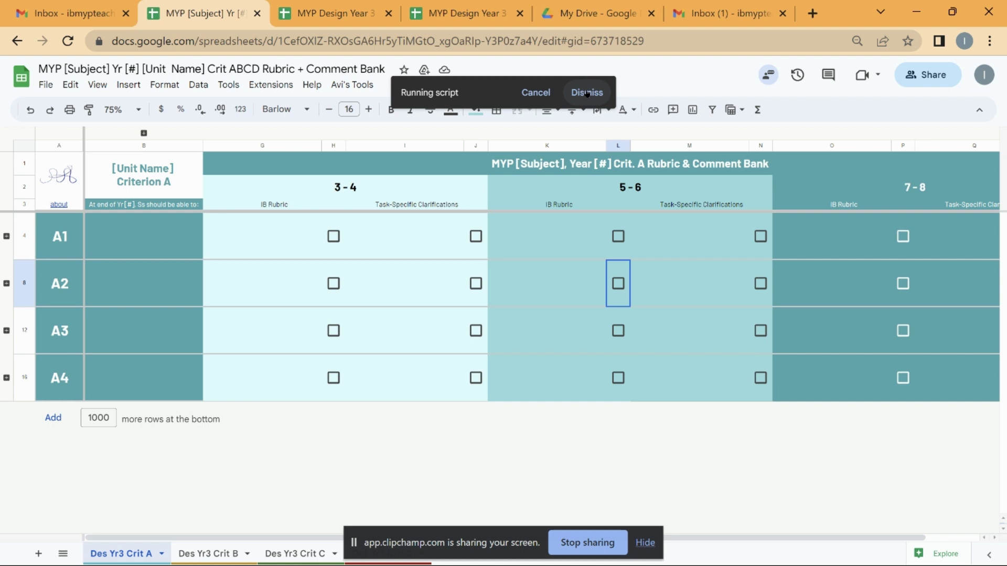
# Dismiss the script notice, show the Avi's Tools sidebar and clear the rubric checkboxes
pyautogui.click(587, 93)
pyautogui.click(353, 84)
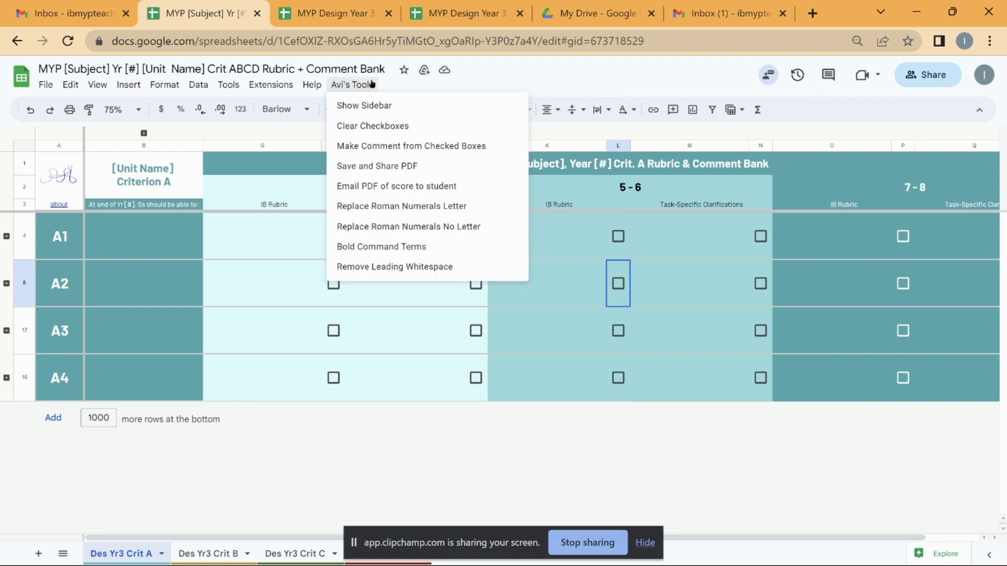
pyautogui.click(426, 111)
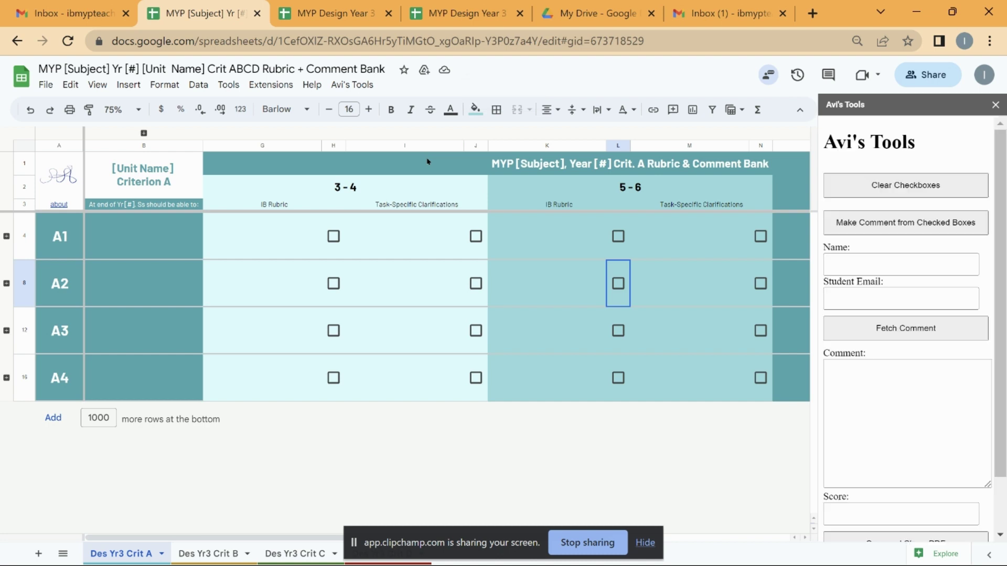
pyautogui.click(912, 186)
# Tick A1 3–4, A2 5–6, A3 5–6 and A4 7–8, then clear them with Clear Checkboxes
pyautogui.click(333, 237)
pyautogui.click(618, 284)
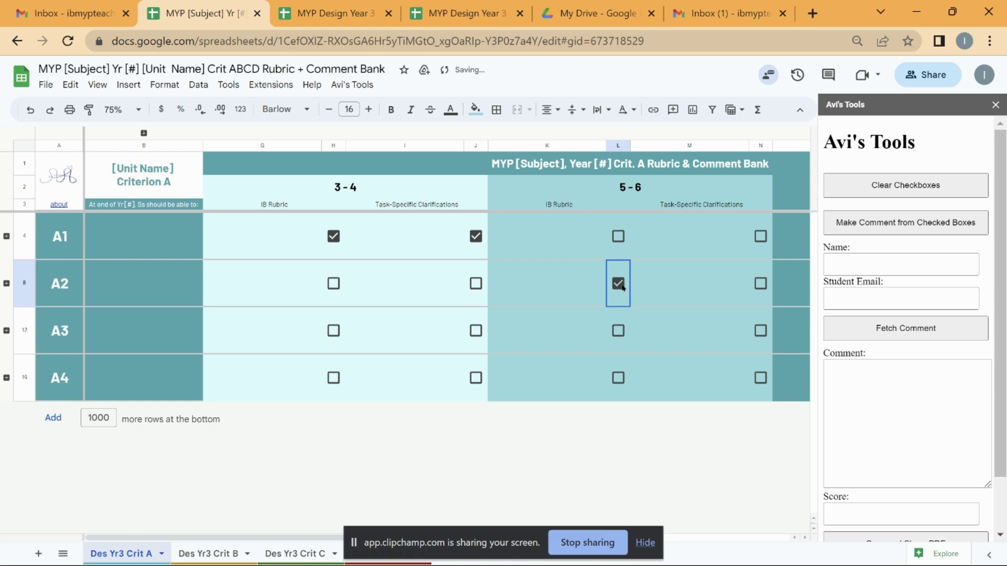
pyautogui.click(619, 331)
pyautogui.moveTo(258, 537); pyautogui.dragTo(439, 537)
pyautogui.click(643, 378)
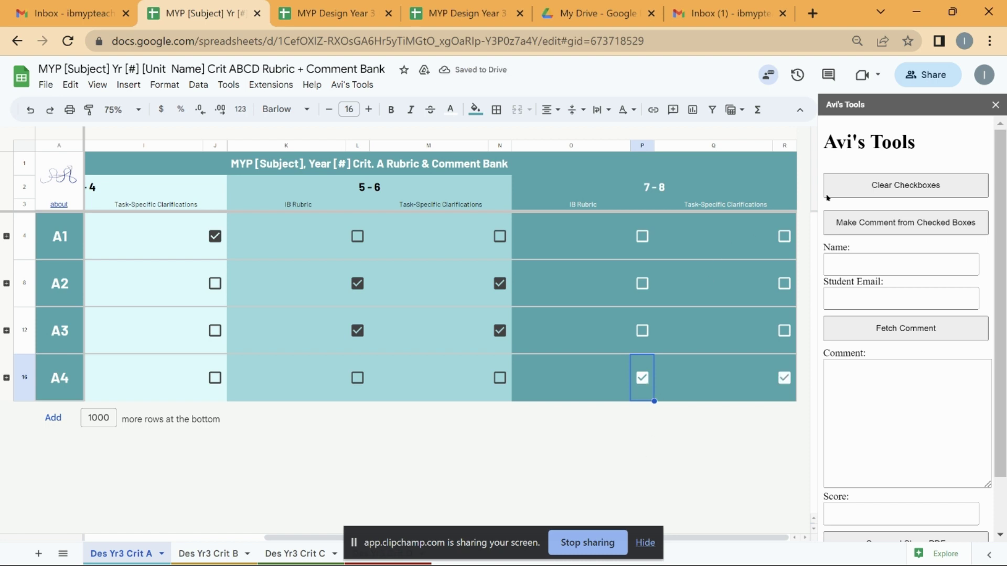
pyautogui.click(862, 188)
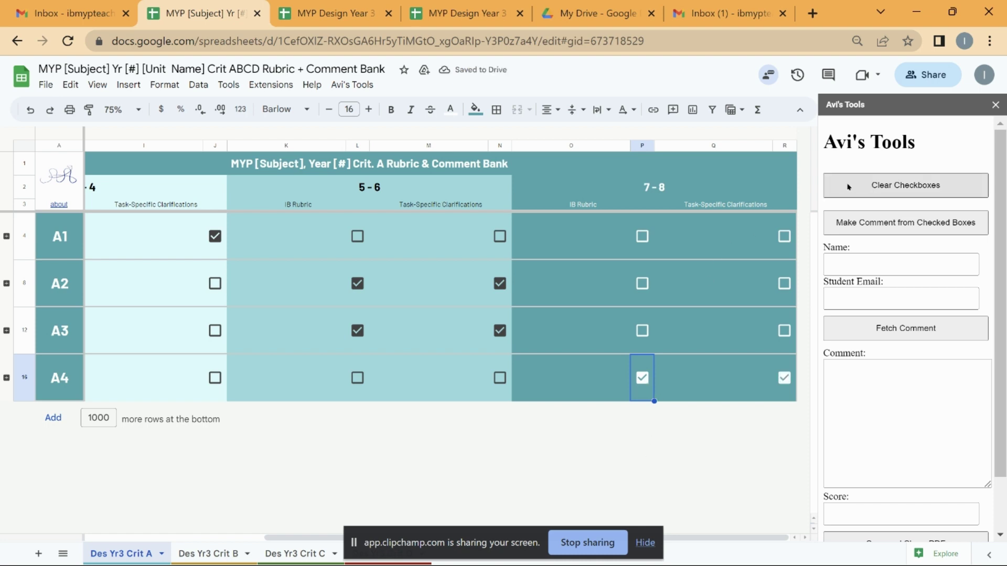
pyautogui.scroll(-2, 844, 269)
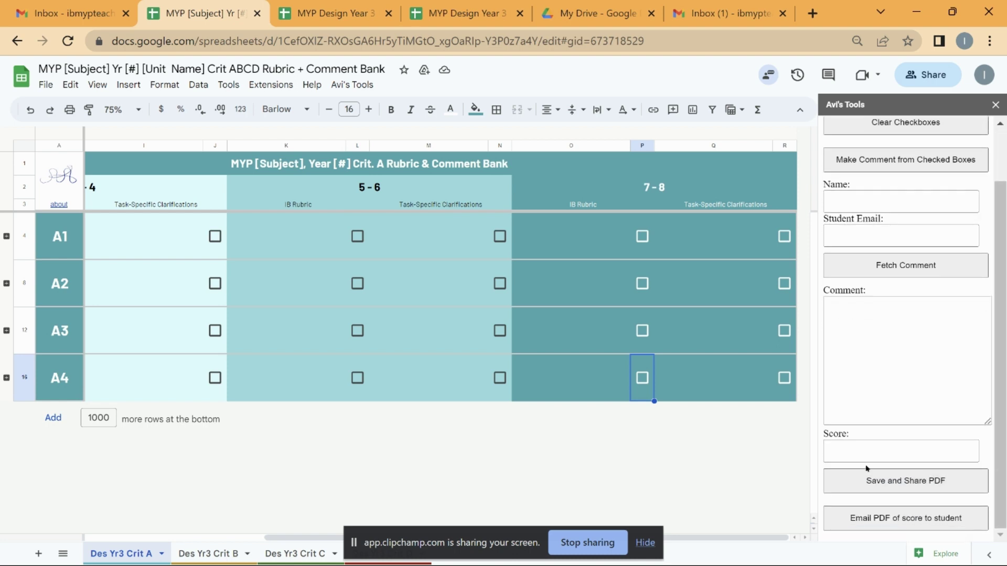
pyautogui.scroll(2, 878, 330)
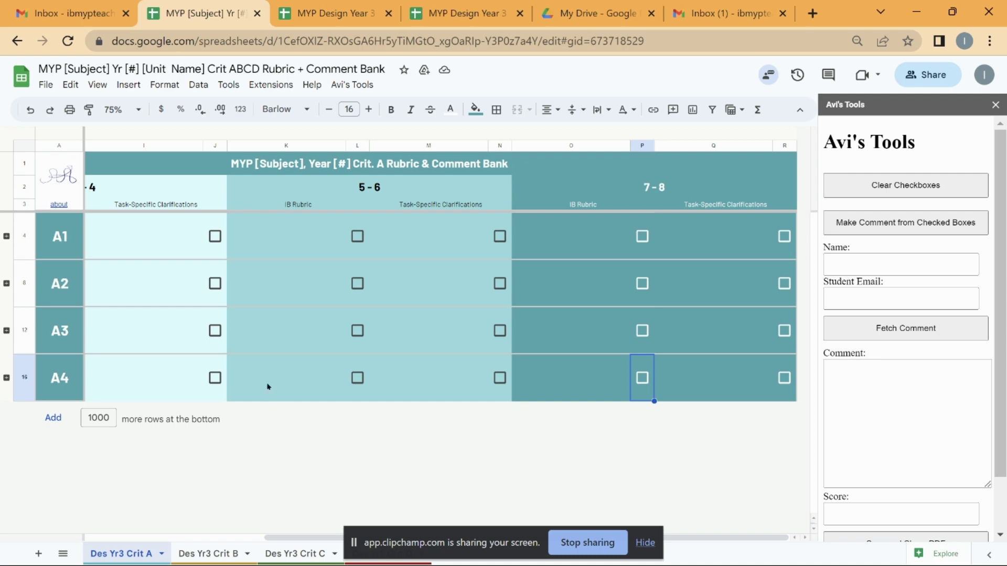
# Switch to the Package Design sheet, show the Avi's Tools sidebar, fetch a comment and collapse the A4 rows
pyautogui.click(301, 19)
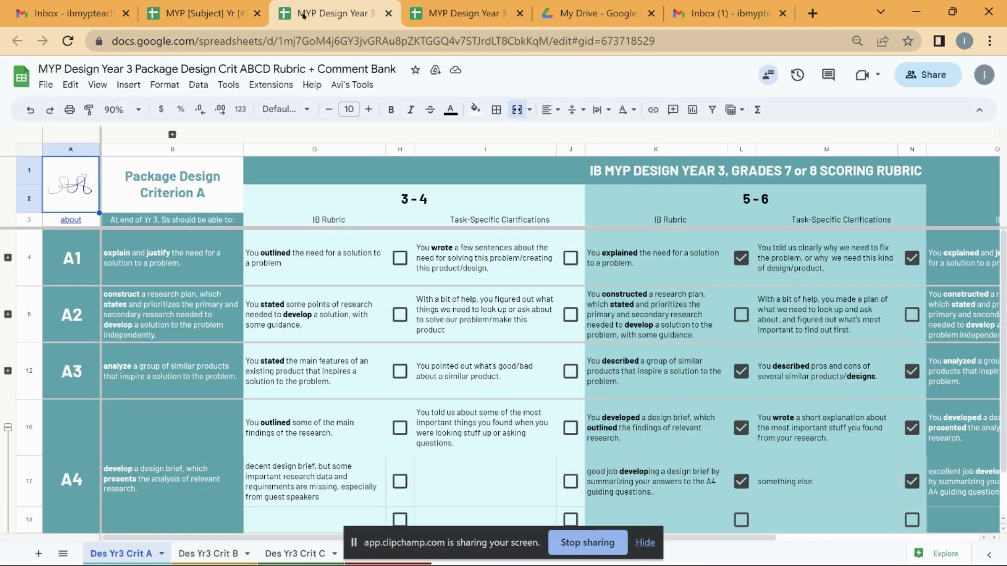
pyautogui.click(346, 87)
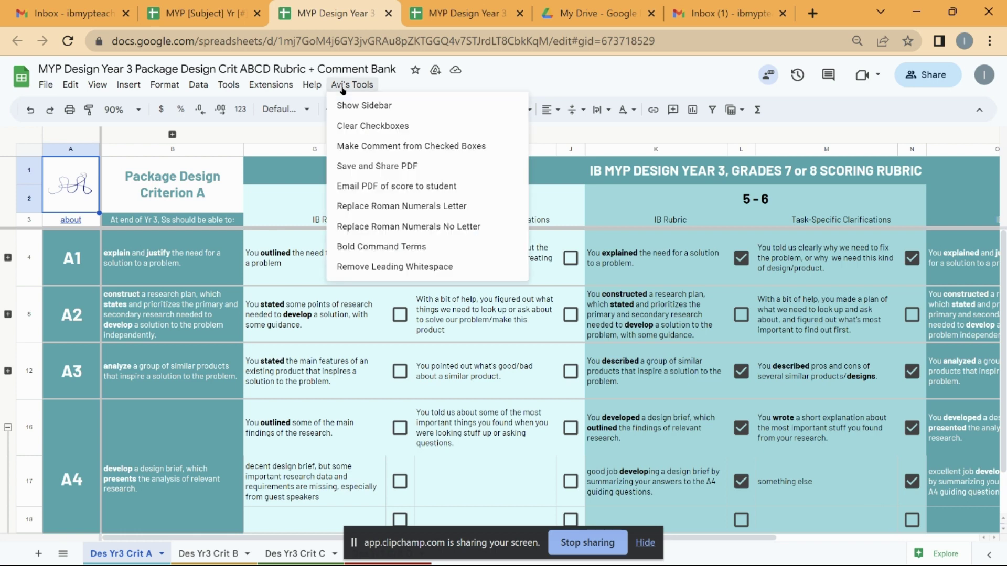
pyautogui.click(367, 105)
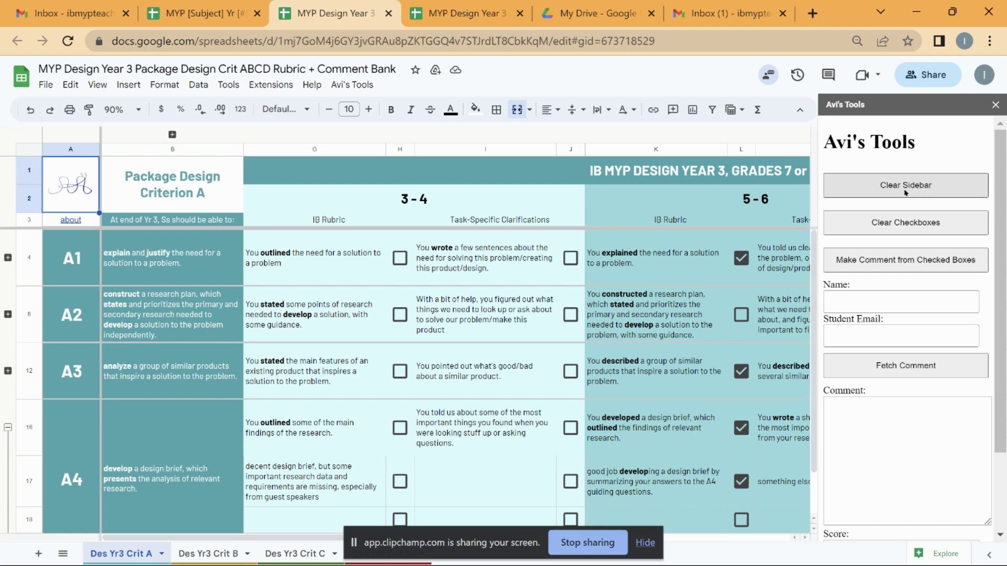
pyautogui.click(903, 369)
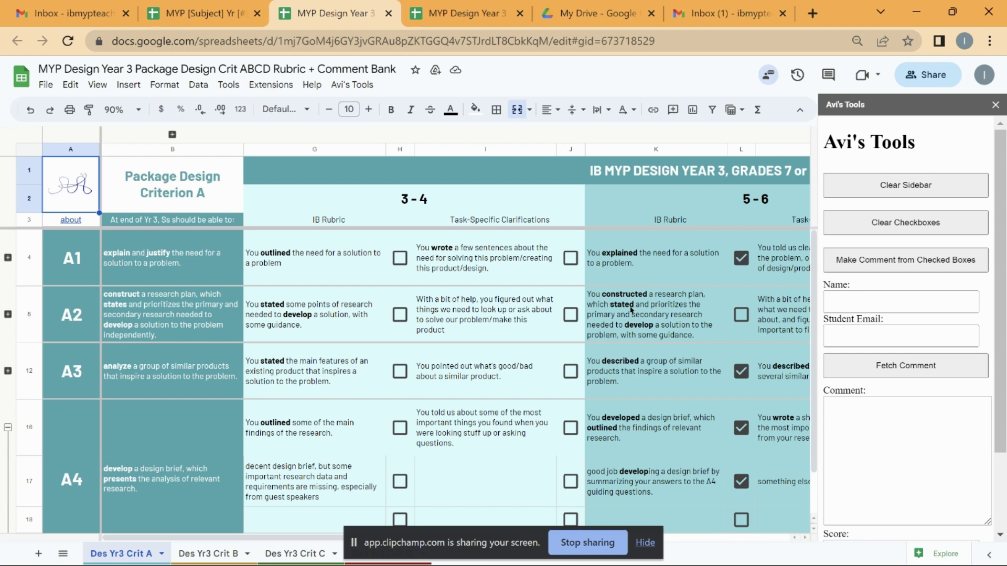
pyautogui.click(8, 427)
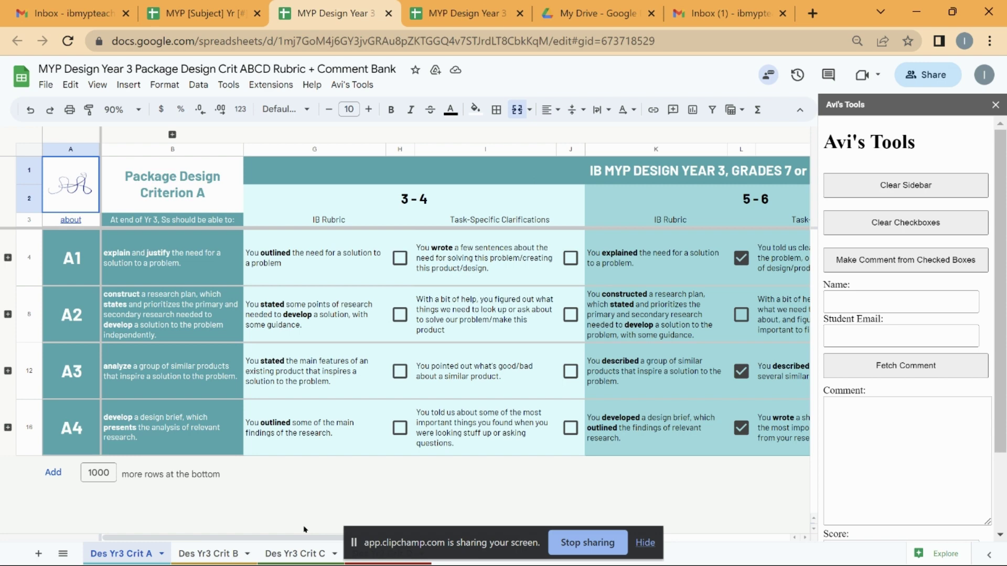
# Tick the A1 3–4 clarification in J4 and the vague-paraphrasing comment in H5, then open Apps Script
pyautogui.moveTo(324, 541); pyautogui.dragTo(543, 515)
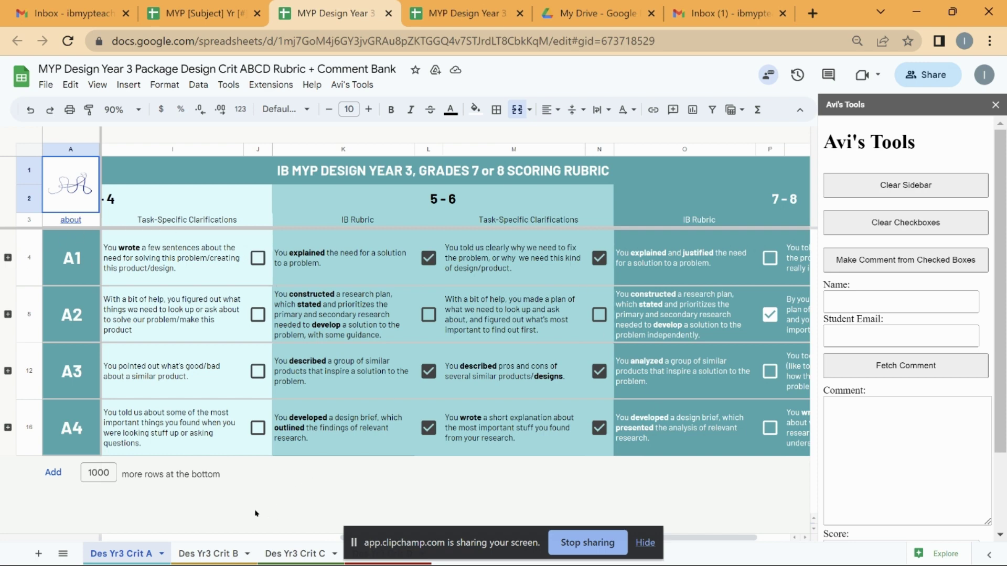
pyautogui.click(643, 542)
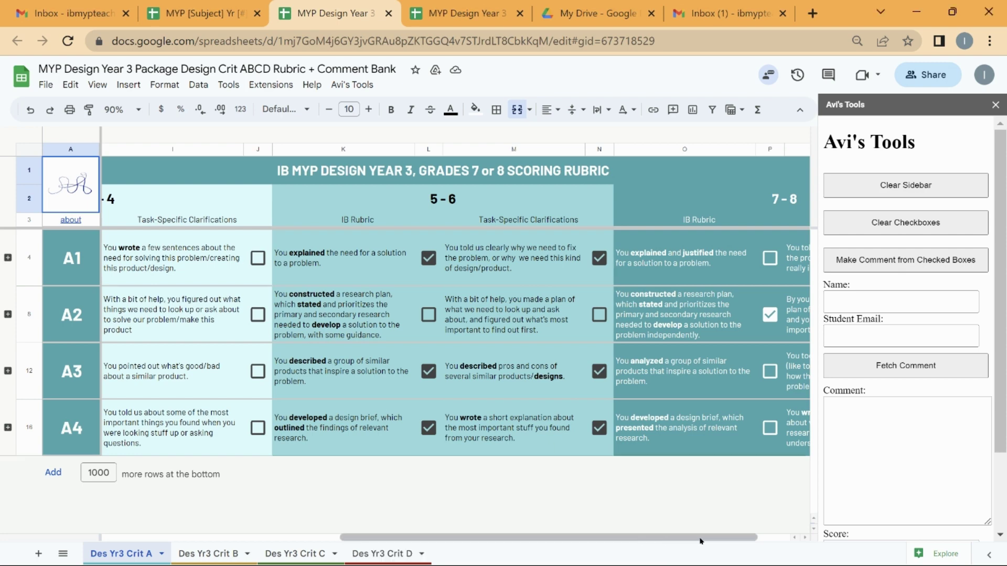
pyautogui.moveTo(700, 538); pyautogui.dragTo(570, 540)
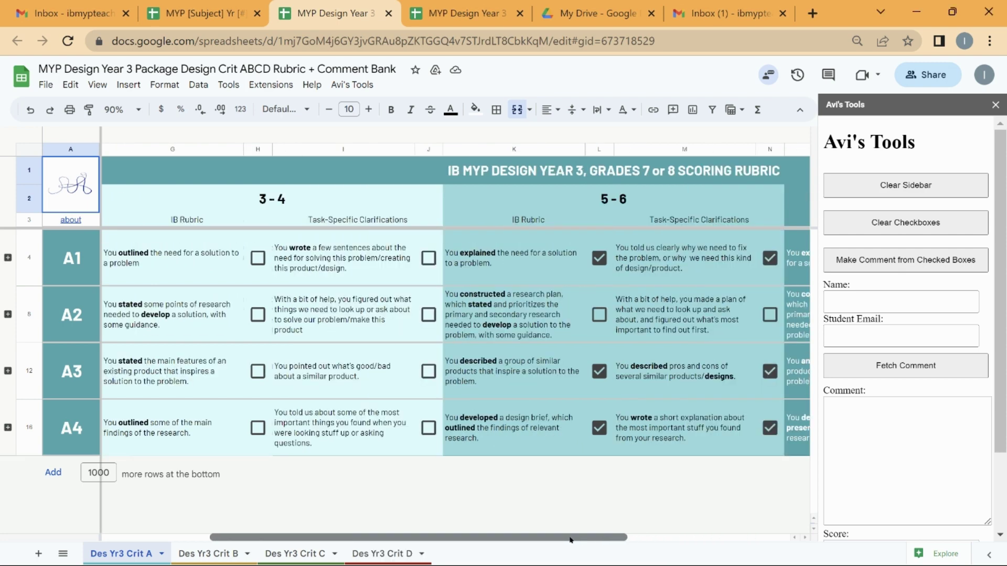
pyautogui.click(429, 257)
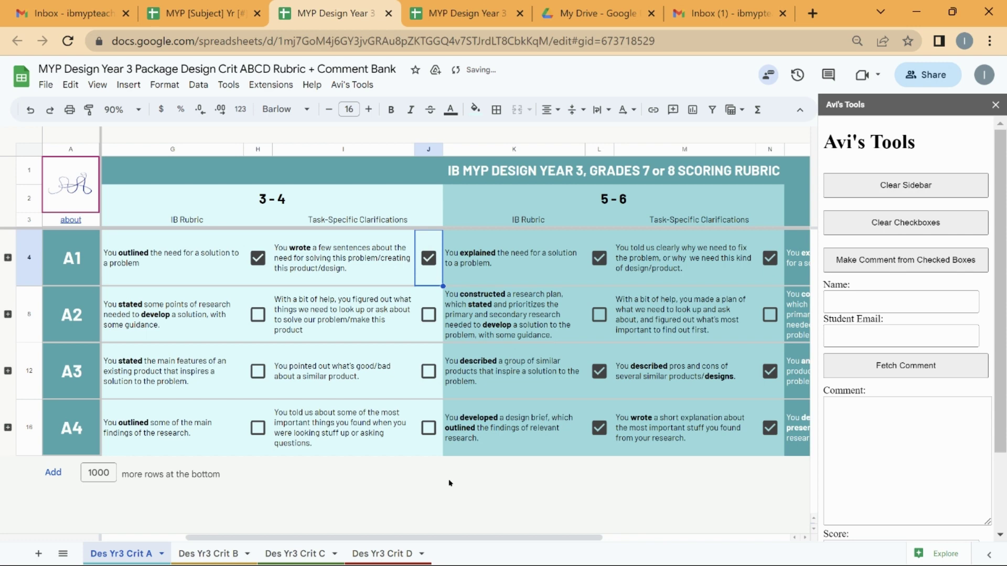
pyautogui.click(7, 257)
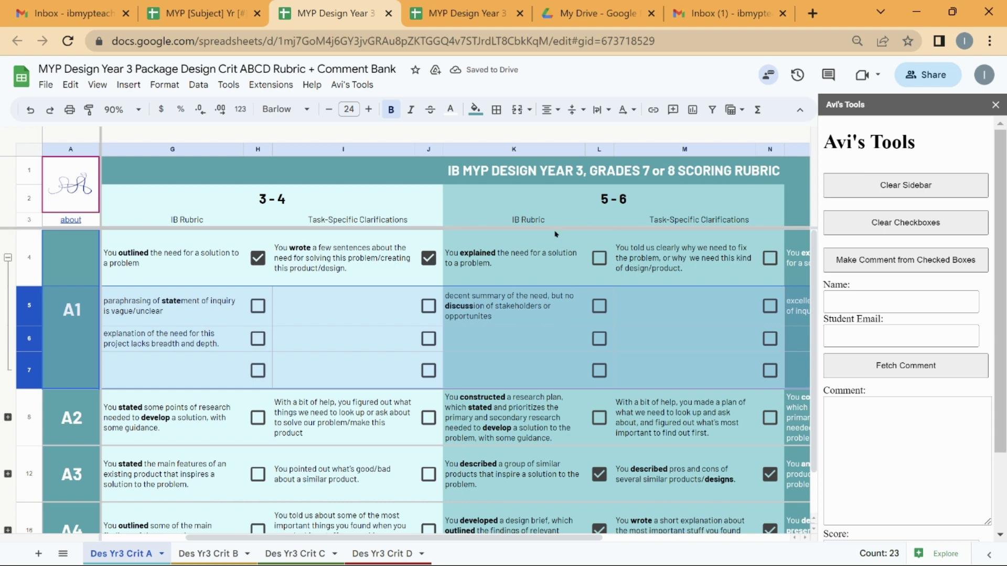
pyautogui.click(259, 309)
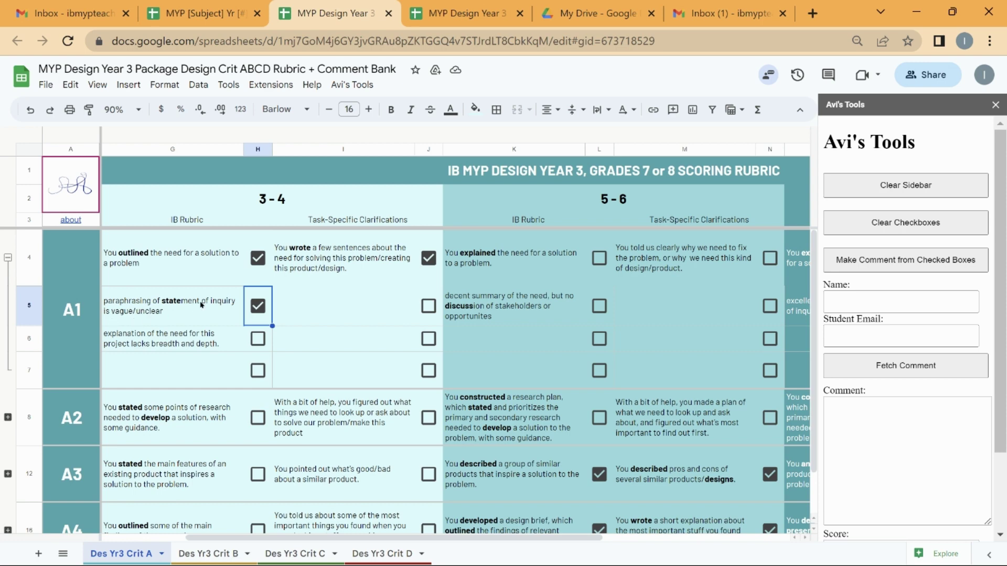
pyautogui.click(272, 85)
pyautogui.moveTo(333, 120)
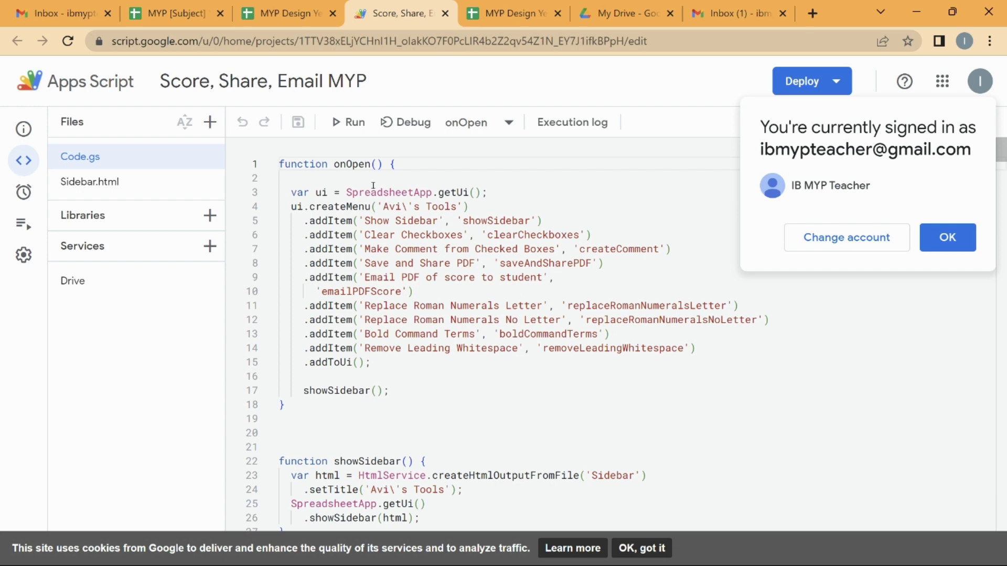
# Dismiss the signed-in notice and review Code.gs, including the checkbox-pairs line and boldCommandTerms
pyautogui.click(947, 237)
pyautogui.scroll(-3, 321, 306)
pyautogui.scroll(-2, 367, 294)
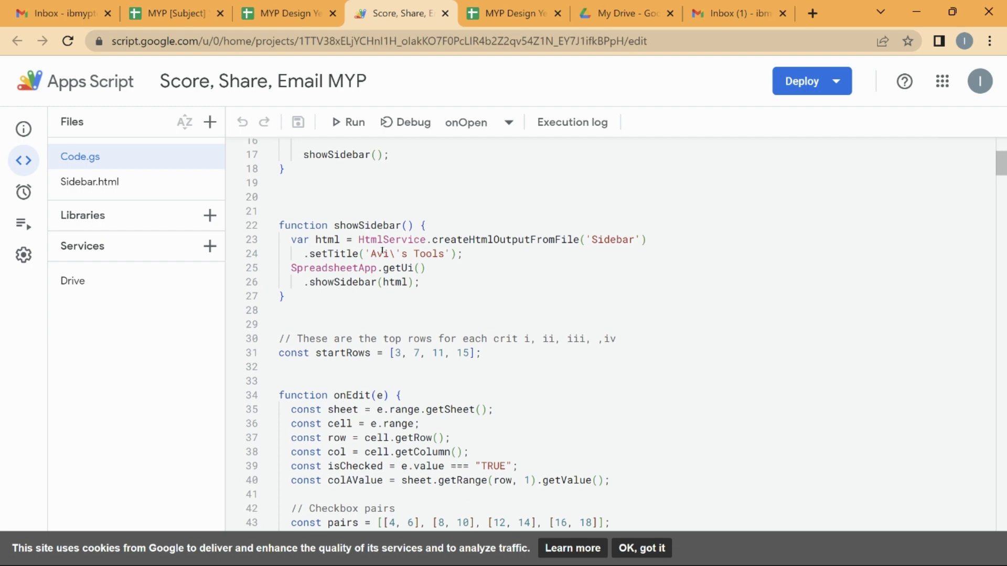
pyautogui.scroll(-4, 489, 281)
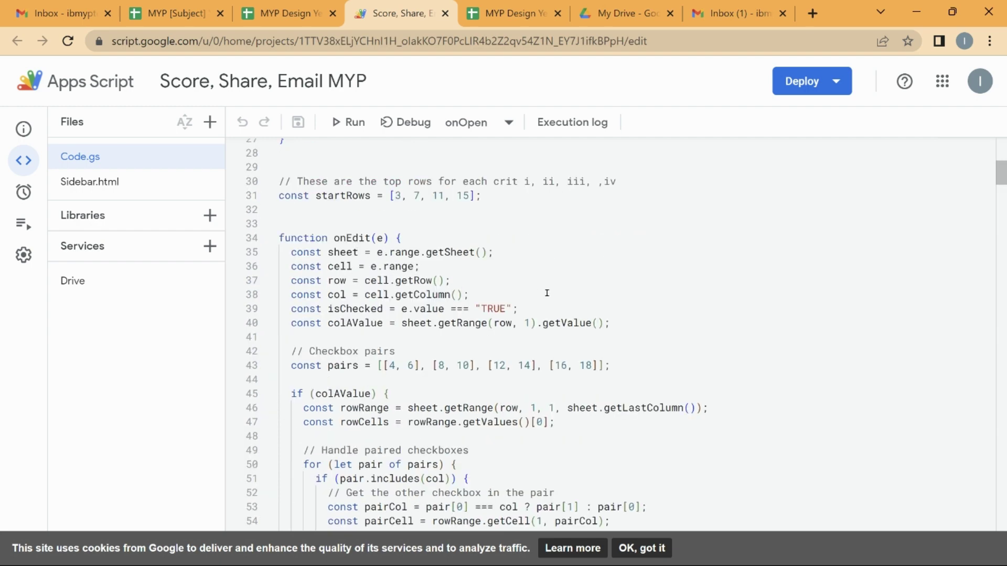
pyautogui.scroll(-2, 547, 292)
pyautogui.moveTo(288, 292); pyautogui.dragTo(624, 287)
pyautogui.click(645, 283)
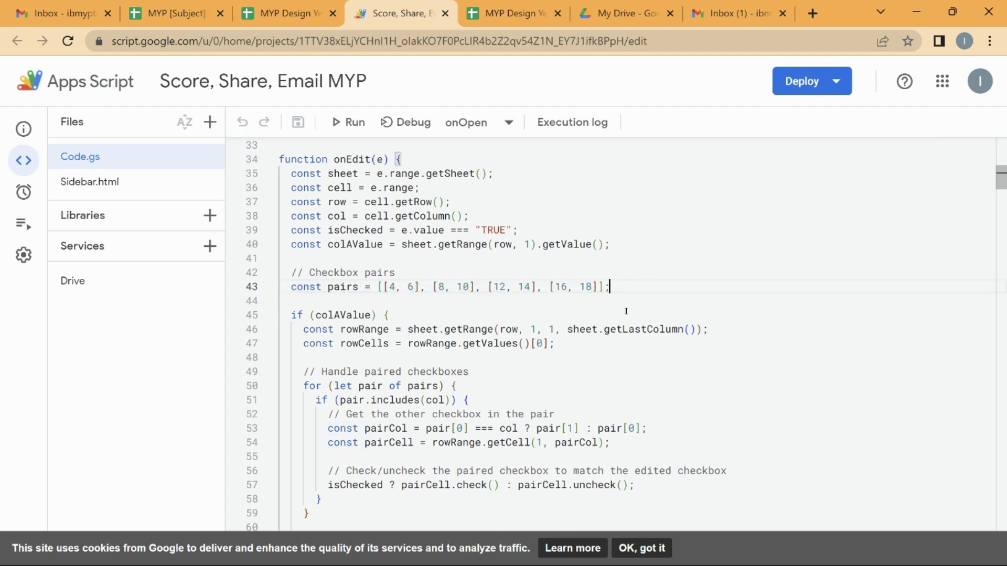
pyautogui.scroll(-4, 640, 319)
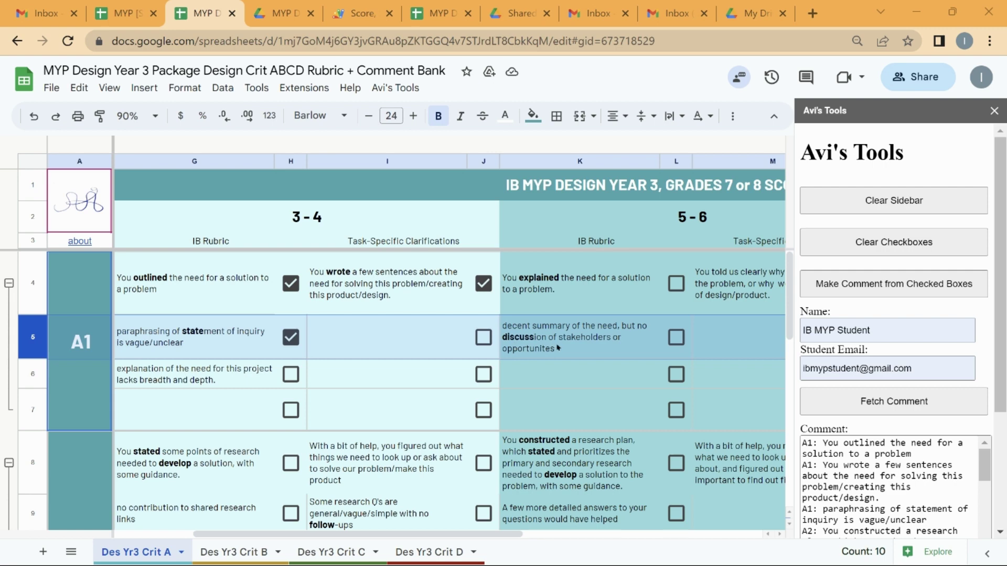
pyautogui.click(356, 13)
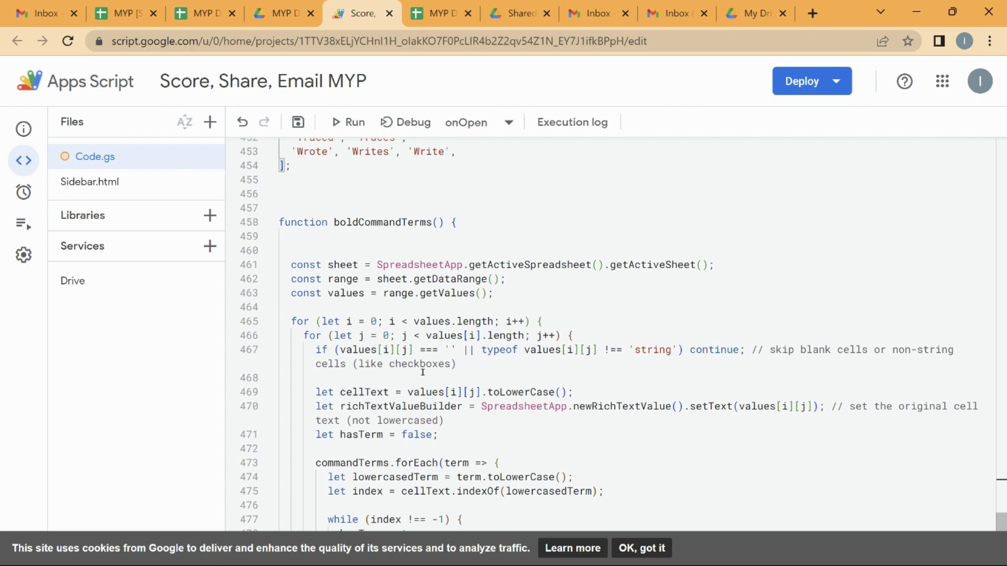
# Review the commandTerms list entries, such as State, Discuss and Documented
pyautogui.scroll(-3, 422, 372)
pyautogui.scroll(-2, 422, 370)
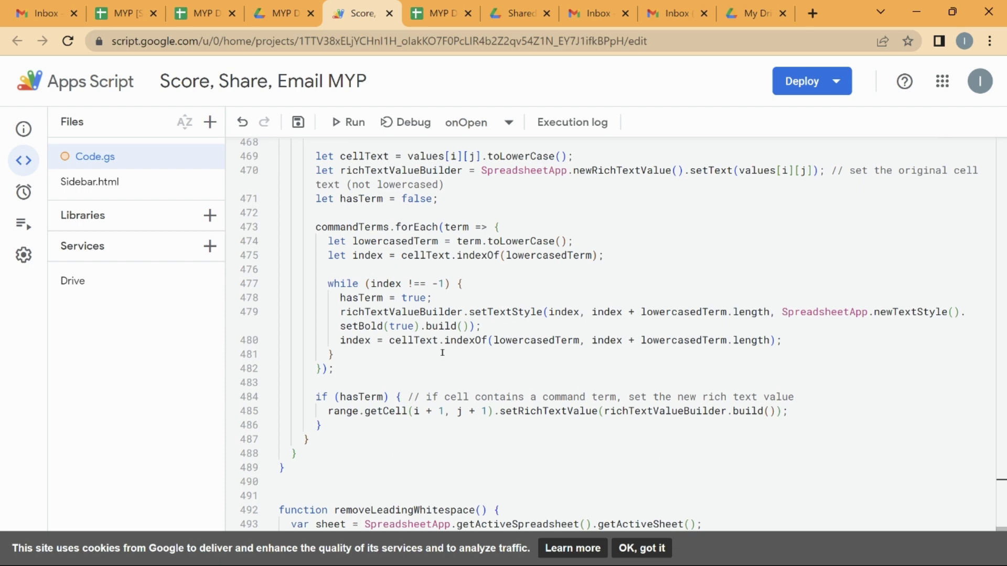
pyautogui.scroll(5, 443, 352)
pyautogui.scroll(9, 442, 351)
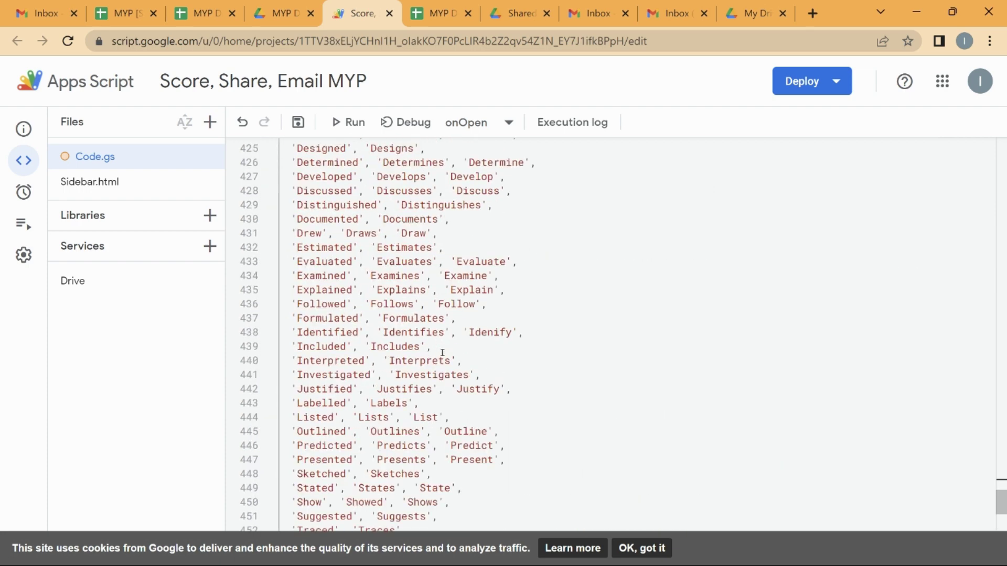
pyautogui.scroll(6, 442, 353)
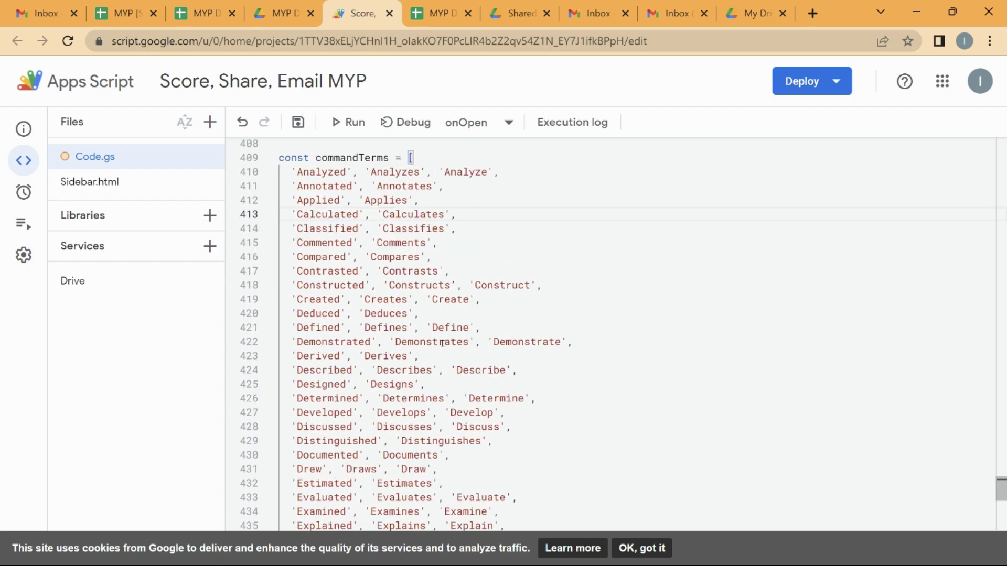
pyautogui.click(488, 161)
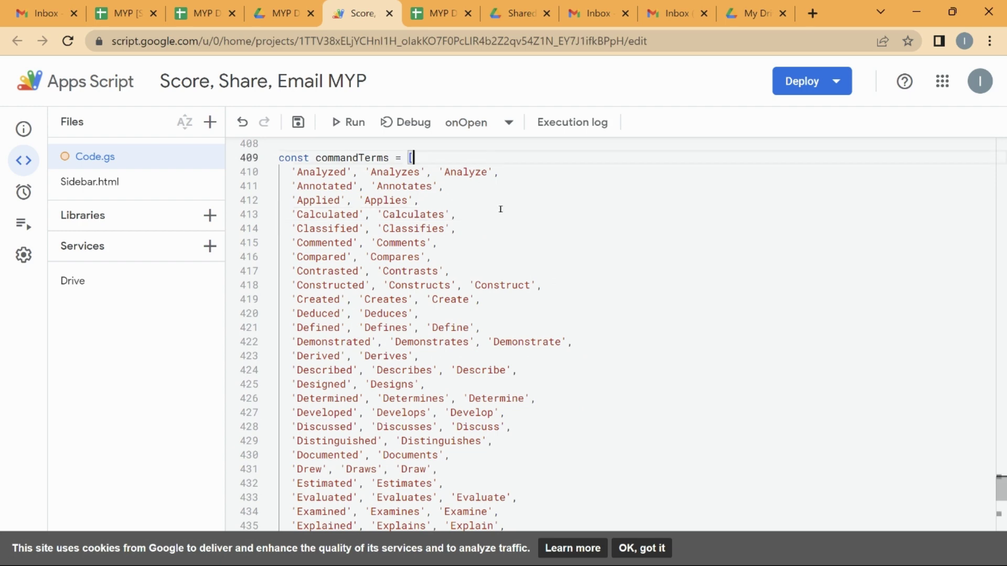
pyautogui.click(488, 171)
pyautogui.scroll(-6, 281, 387)
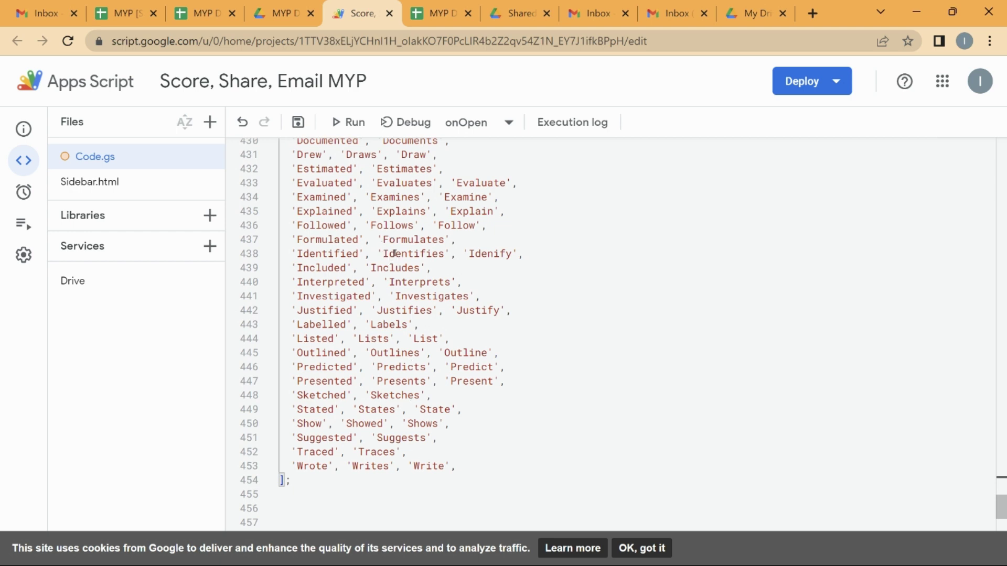
pyautogui.click(425, 410)
pyautogui.scroll(2, 493, 411)
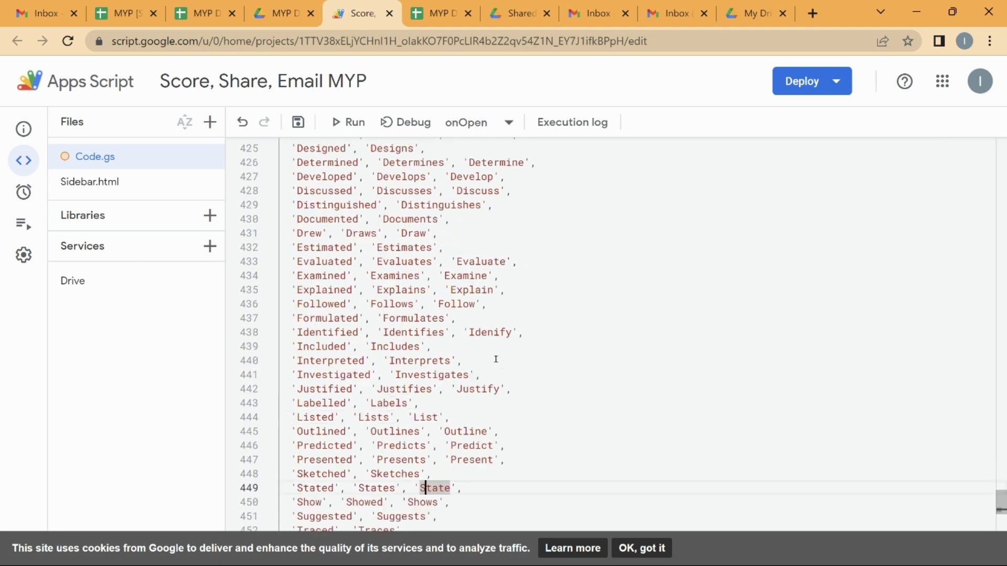
pyautogui.click(455, 191)
pyautogui.click(547, 217)
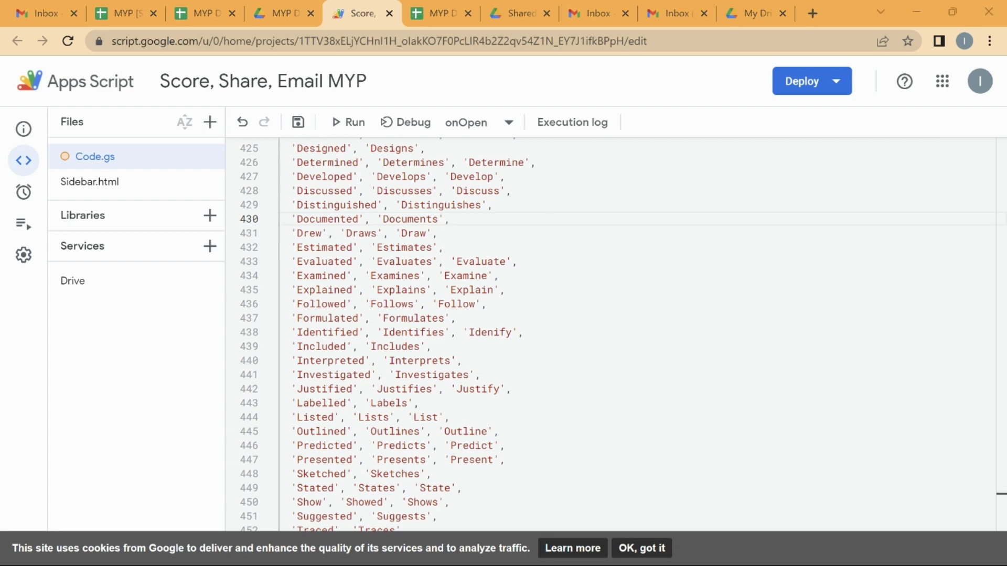
pyautogui.scroll(6, 392, 217)
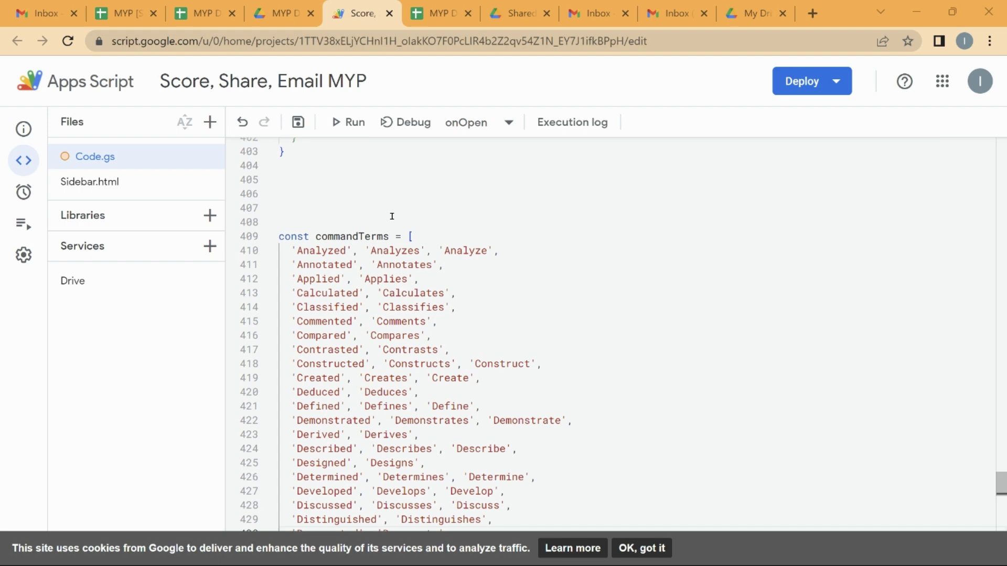
# Replace the command terms from Analyzed onward with space-terminated versions and save the project
pyautogui.moveTo(292, 255); pyautogui.dragTo(449, 418)
pyautogui.scroll(-3, 449, 418)
pyautogui.keyDown('shift'); pyautogui.click(457, 389); pyautogui.keyUp('shift')
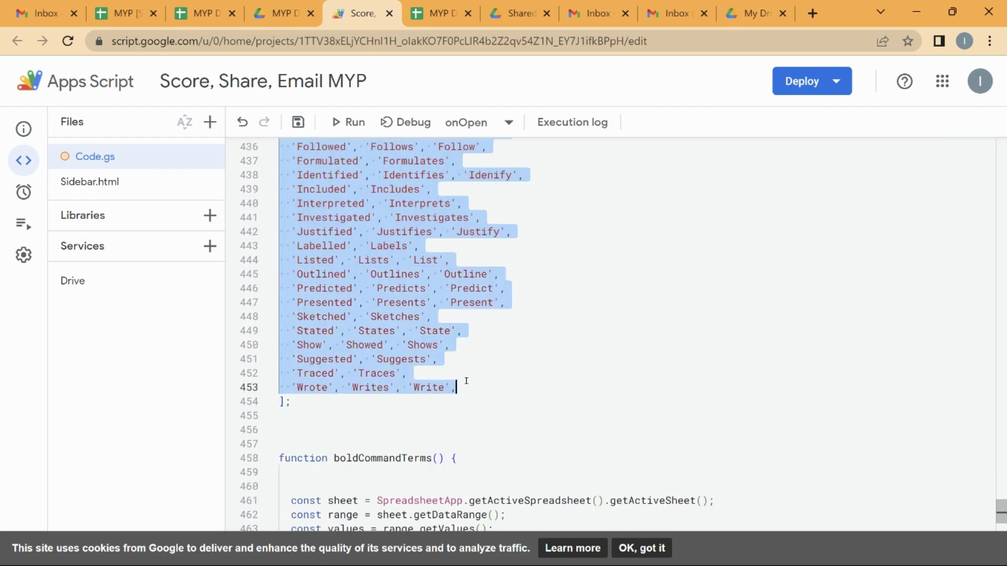
pyautogui.hotkey('ctrl', 'v')
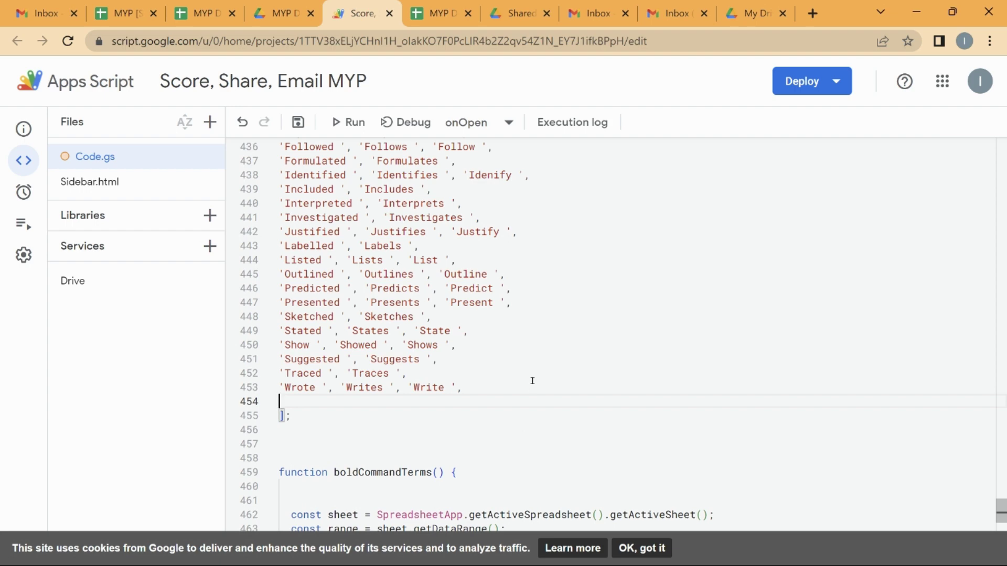
pyautogui.scroll(5, 533, 381)
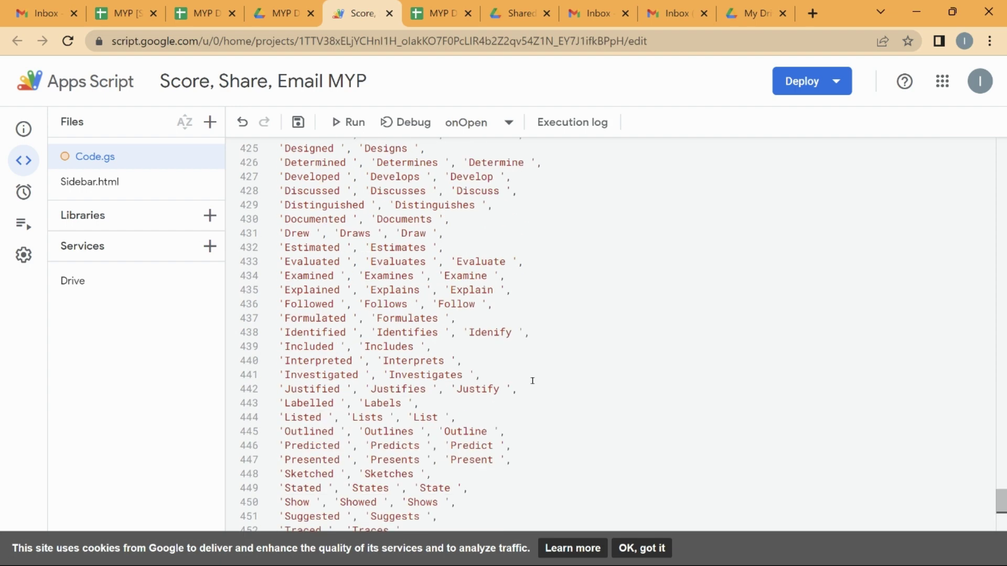
pyautogui.click(298, 122)
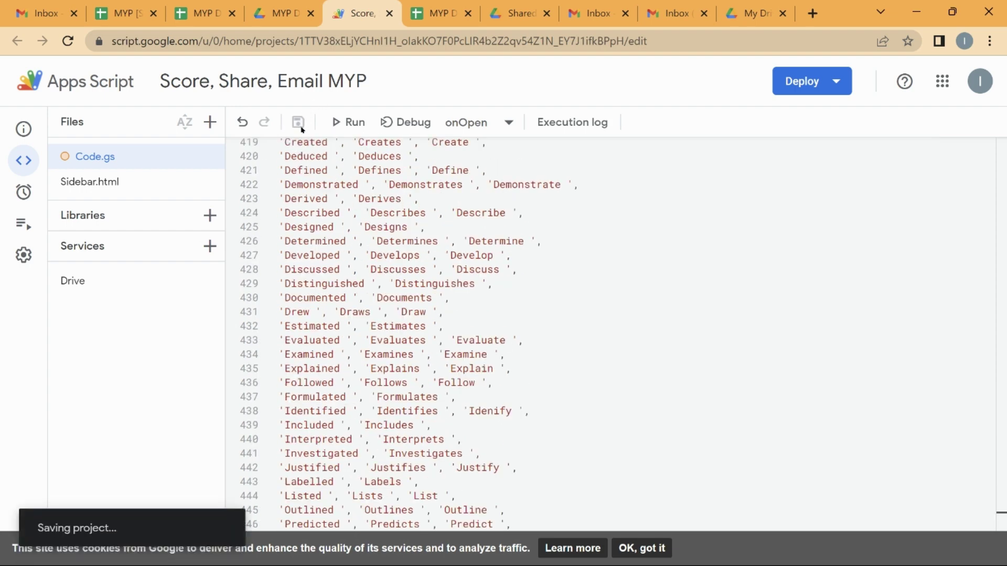
pyautogui.click(198, 17)
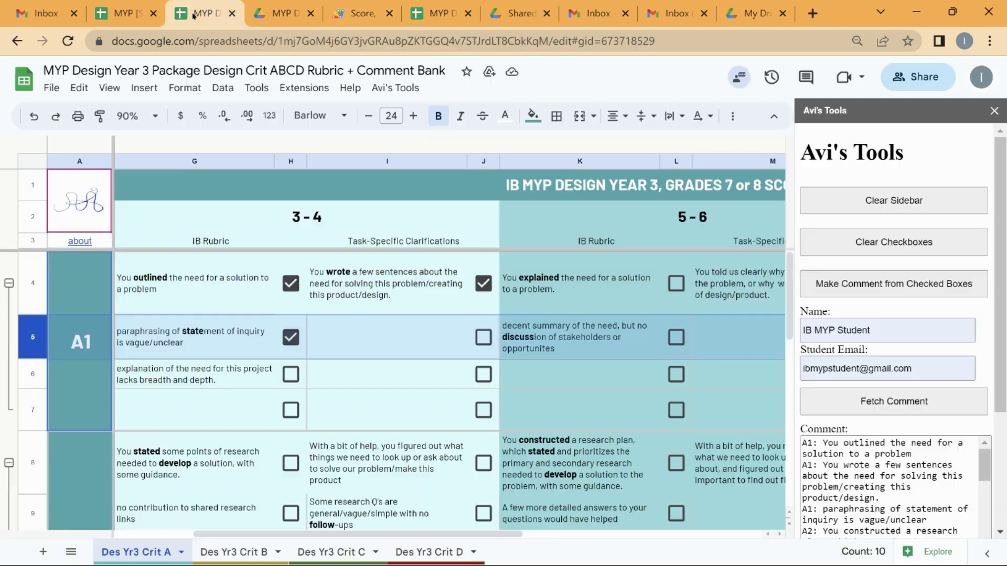
# Remove the bold from the word 'discussion' in the K5 comment
pyautogui.doubleClick(211, 339)
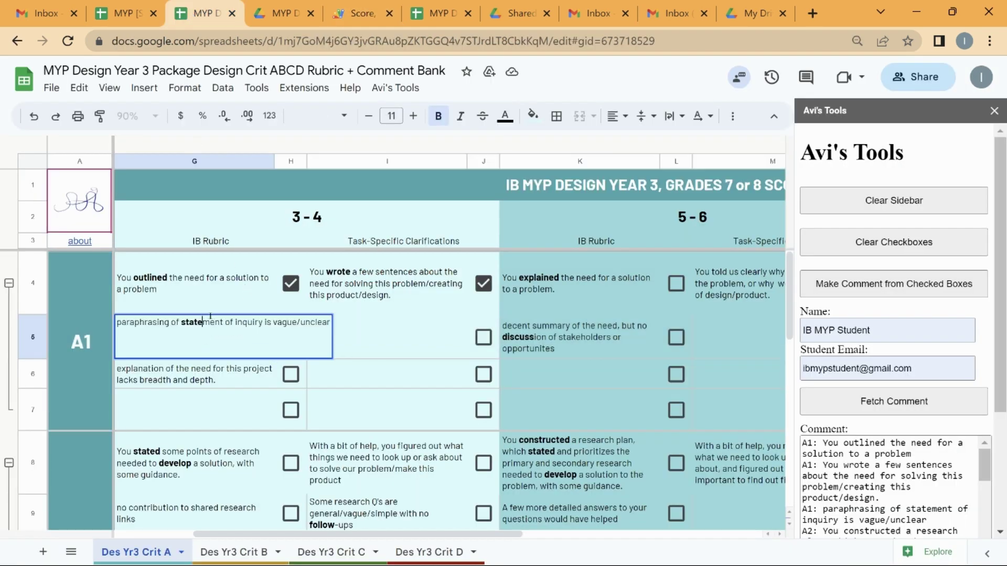
pyautogui.moveTo(185, 322); pyautogui.dragTo(204, 323)
pyautogui.doubleClick(533, 331)
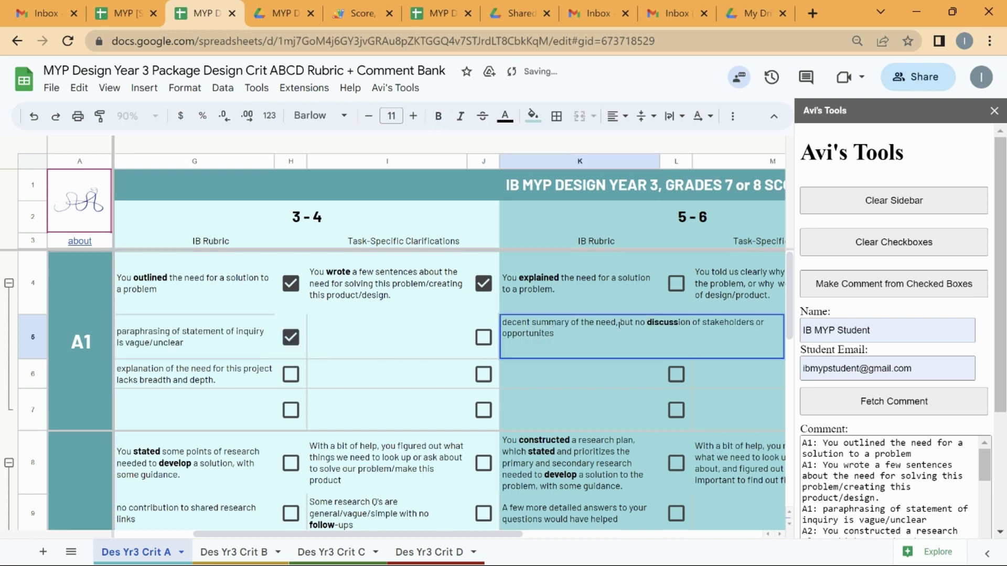
pyautogui.doubleClick(652, 322)
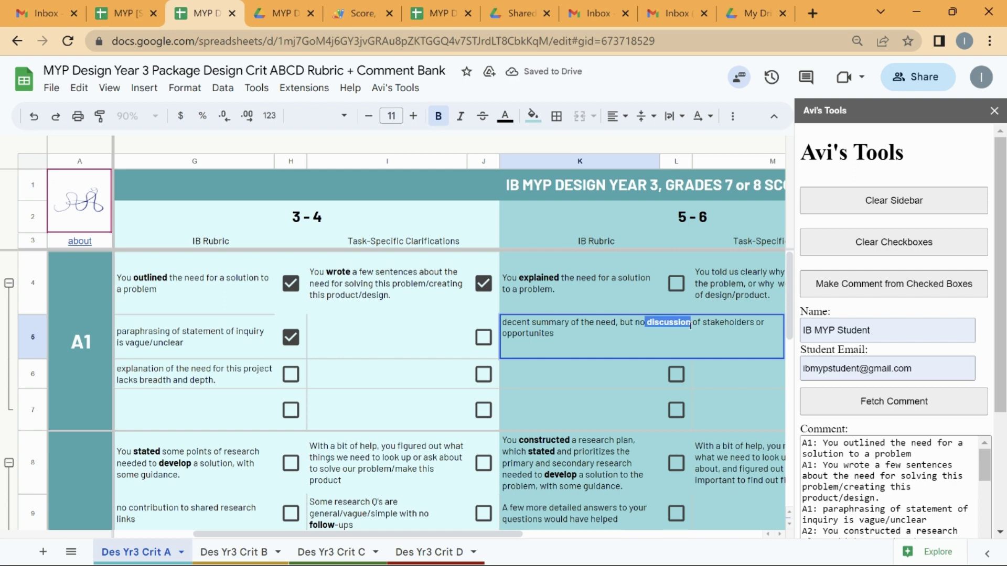
pyautogui.hotkey('ctrl', 'b')
pyautogui.click(520, 286)
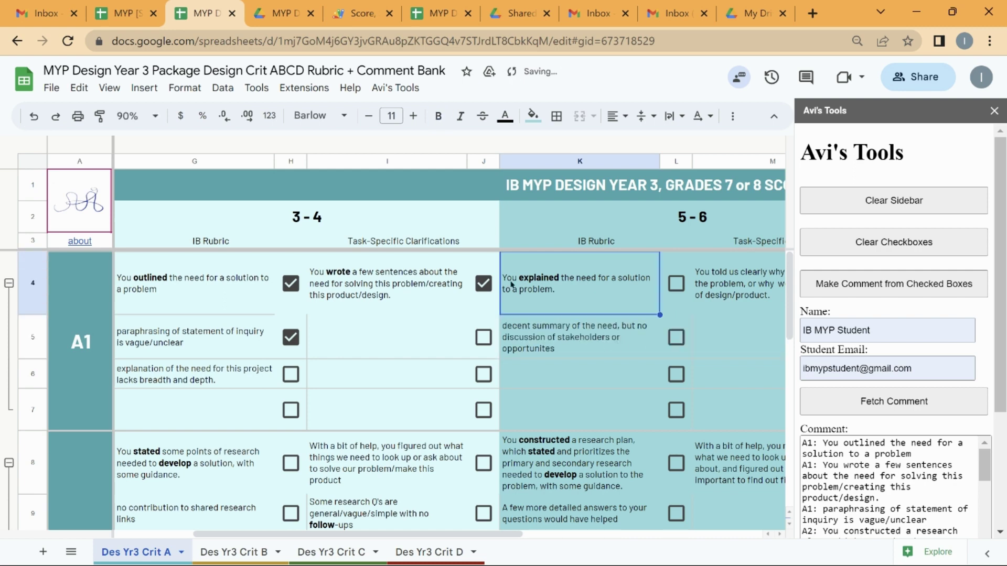
# Unbold 'explained' in K4, then run Bold Command Terms to restore the bolding
pyautogui.doubleClick(511, 285)
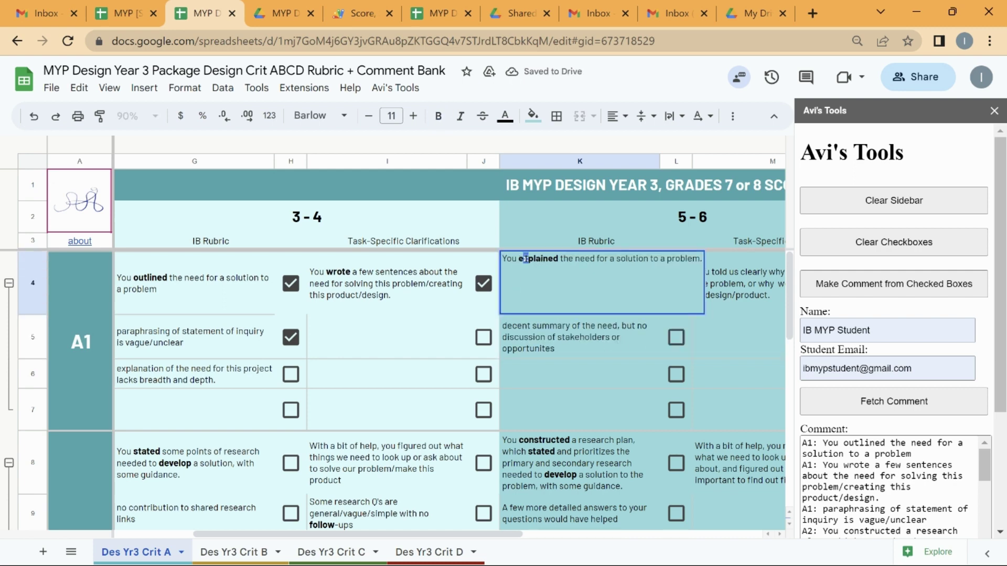
pyautogui.moveTo(523, 258); pyautogui.dragTo(533, 258)
pyautogui.doubleClick(521, 259)
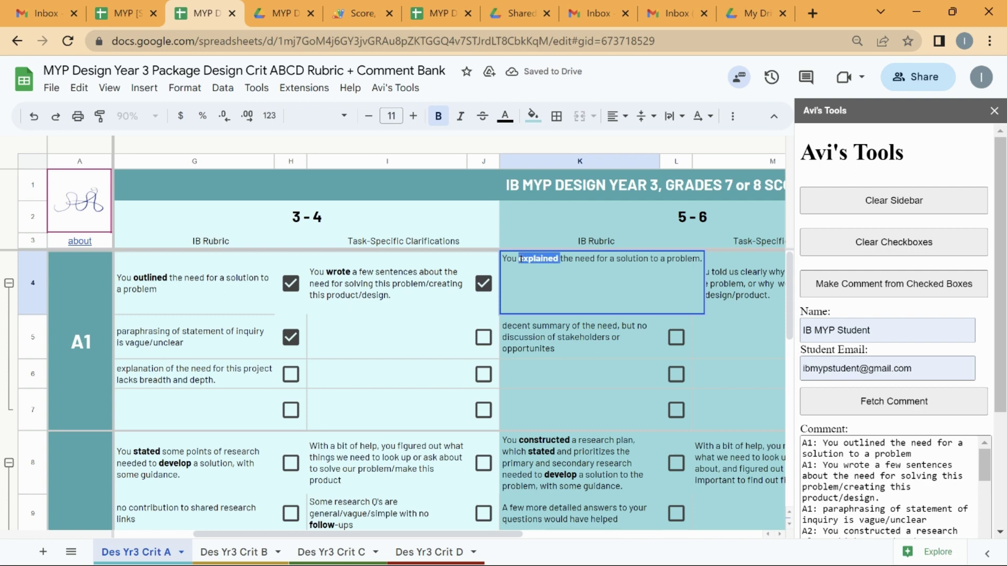
pyautogui.hotkey('ctrl', 'b')
pyautogui.click(548, 420)
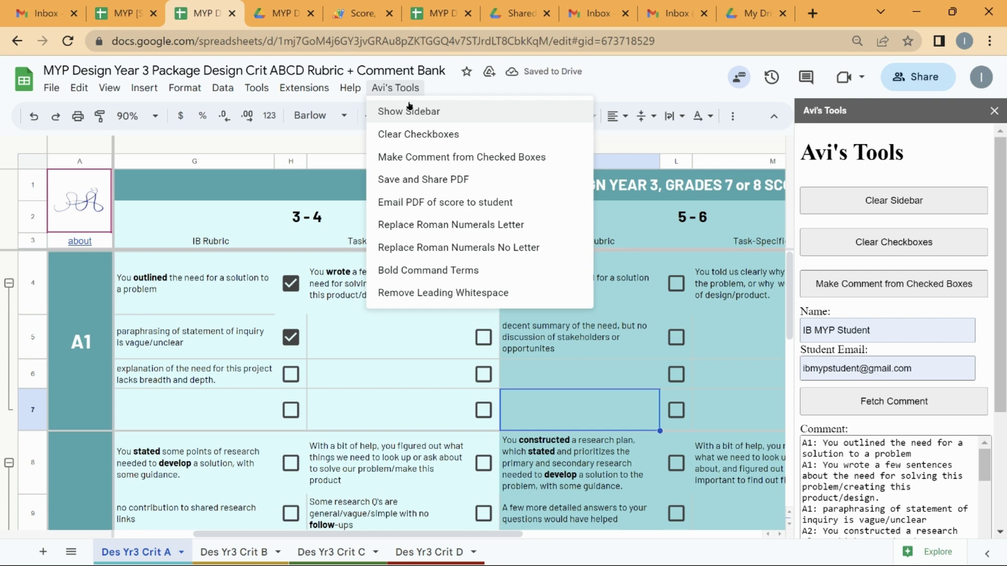
pyautogui.click(523, 274)
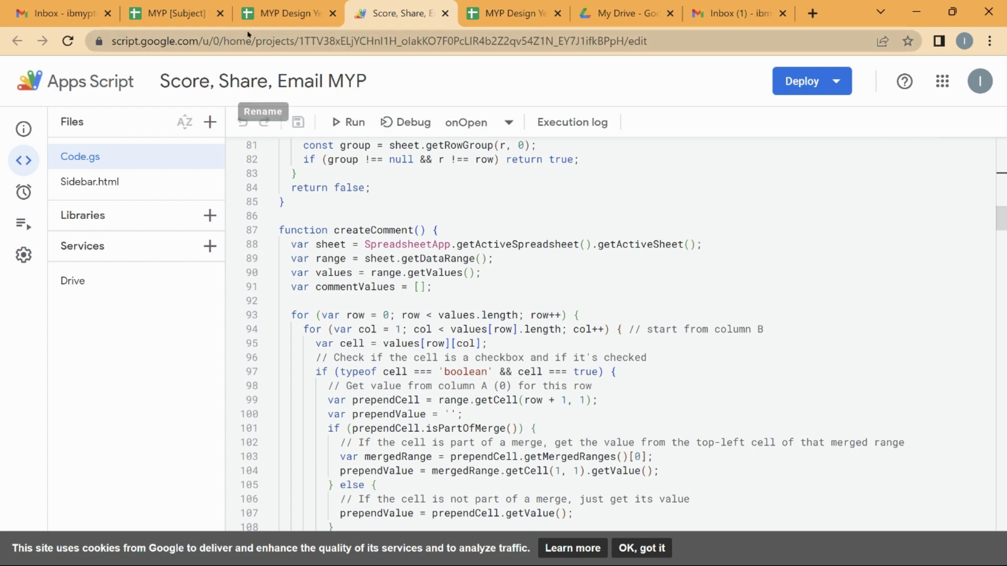
# Return to the Package Design rubric, collapse the A1 comment rows and dismiss the Comment text dialog
pyautogui.click(269, 16)
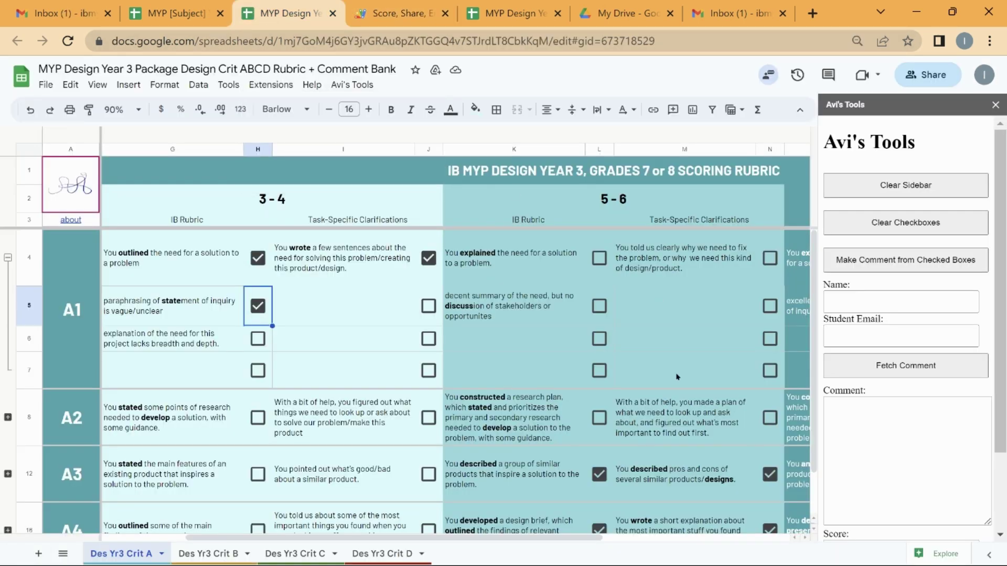
pyautogui.scroll(-2, 452, 417)
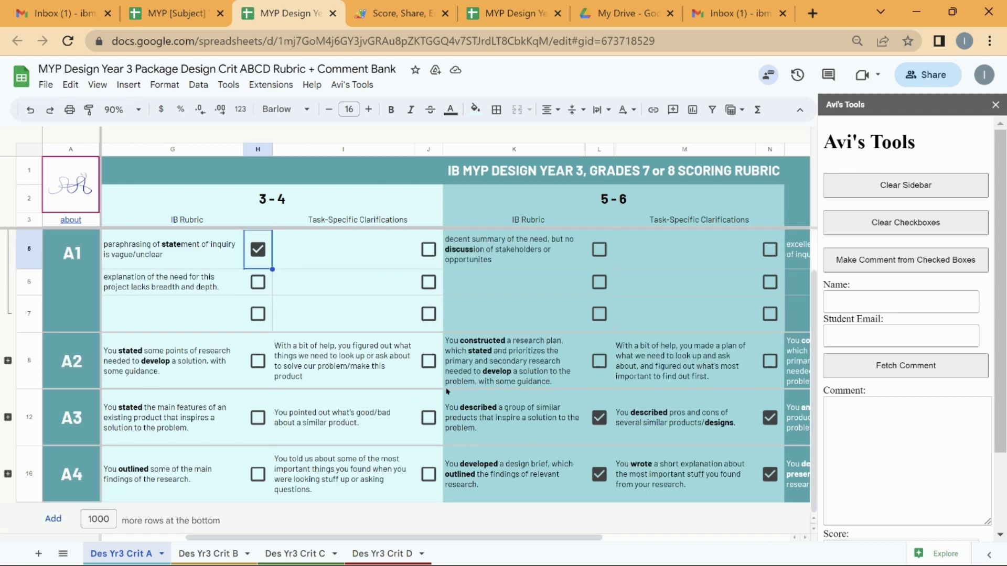
pyautogui.scroll(2, 448, 391)
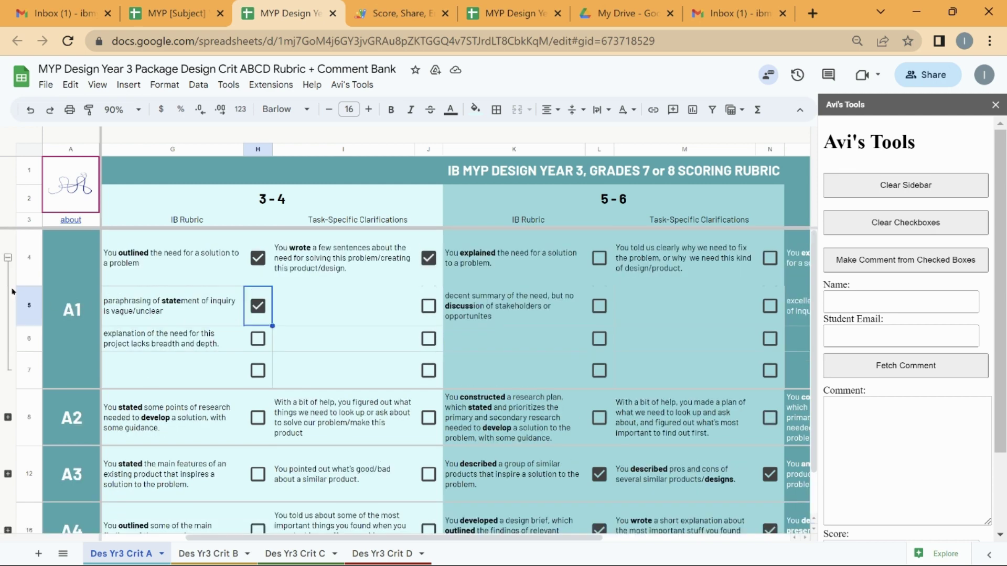
pyautogui.click(8, 258)
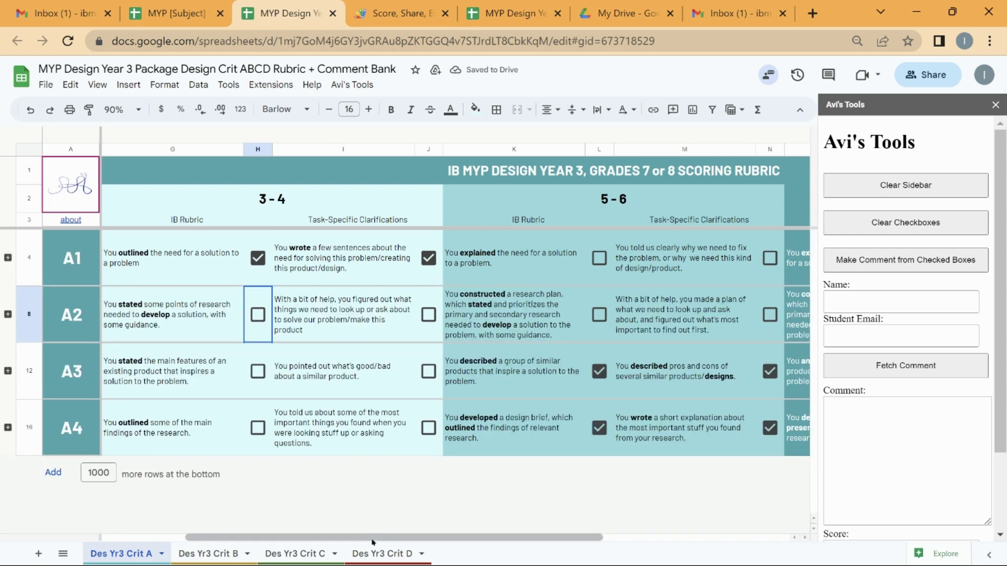
pyautogui.moveTo(373, 542); pyautogui.dragTo(560, 533)
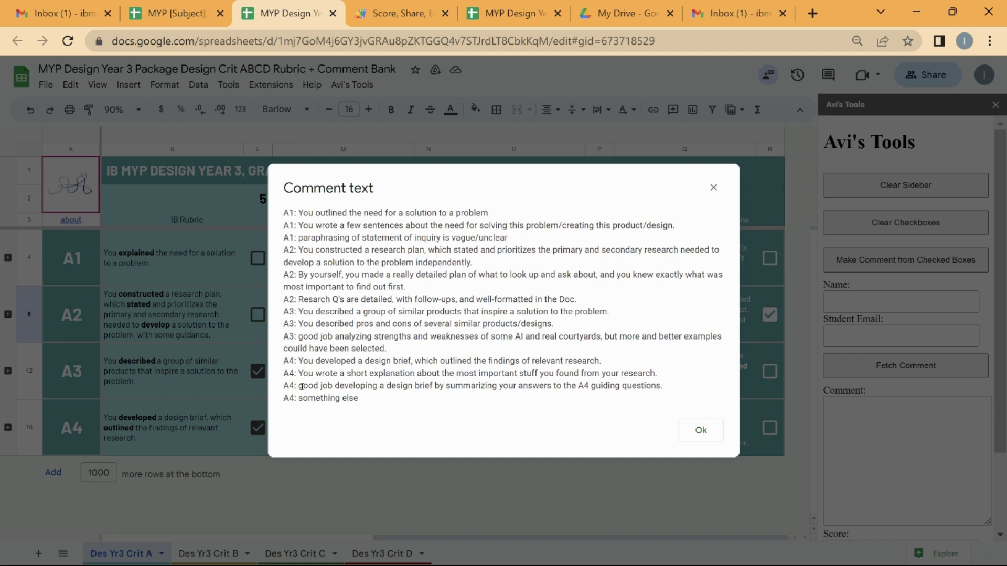
pyautogui.click(703, 430)
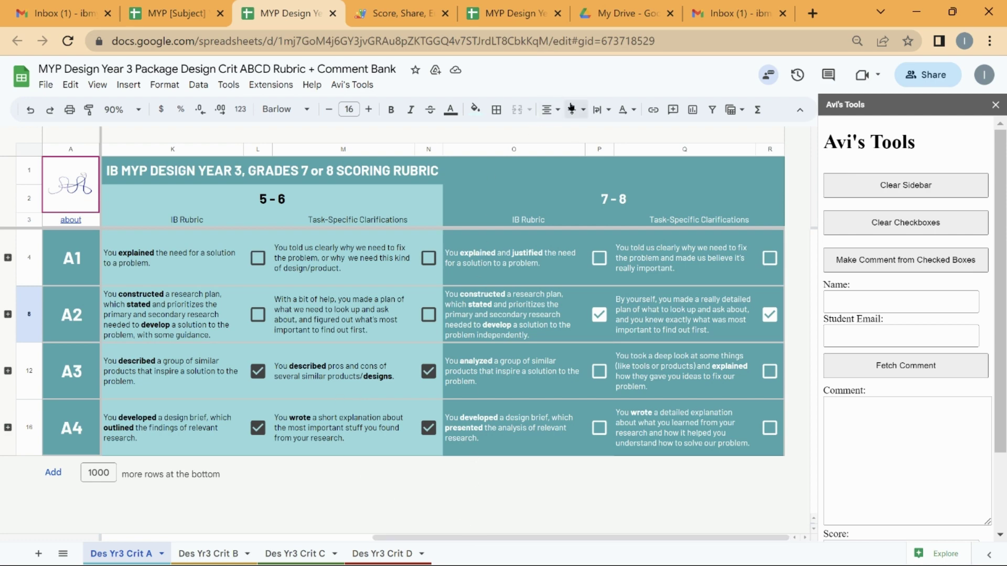
# Zoom out, expand the A3 and A4 comment rows, and select the sidebar Score field
pyautogui.hotkey('ctrl', '-')
pyautogui.hotkey('ctrl', '-')
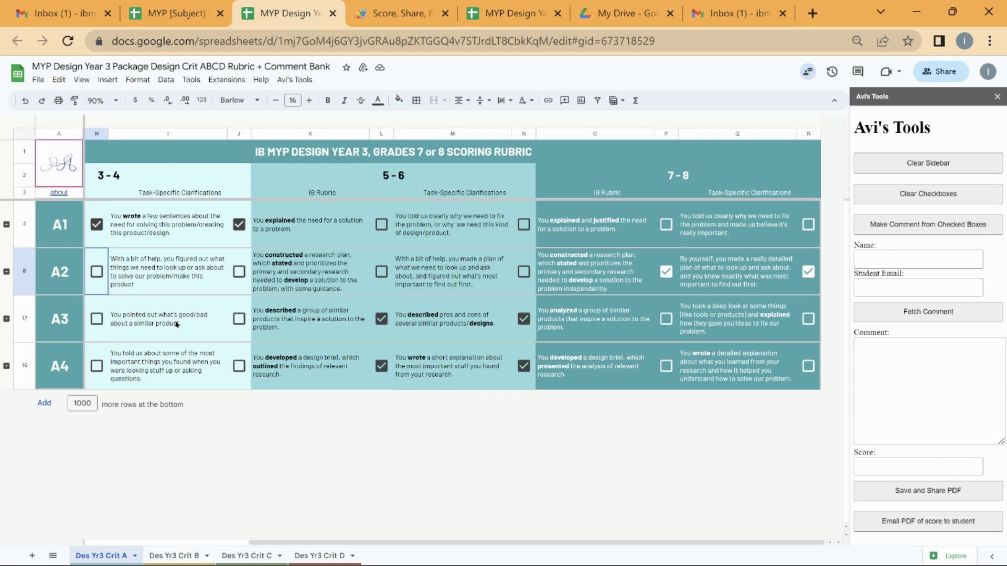
pyautogui.click(7, 320)
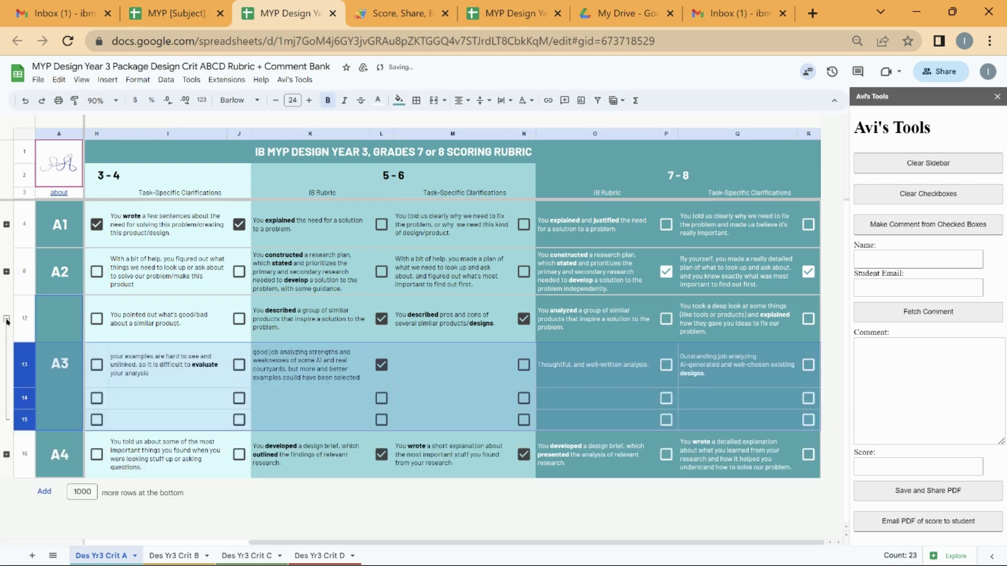
pyautogui.click(7, 455)
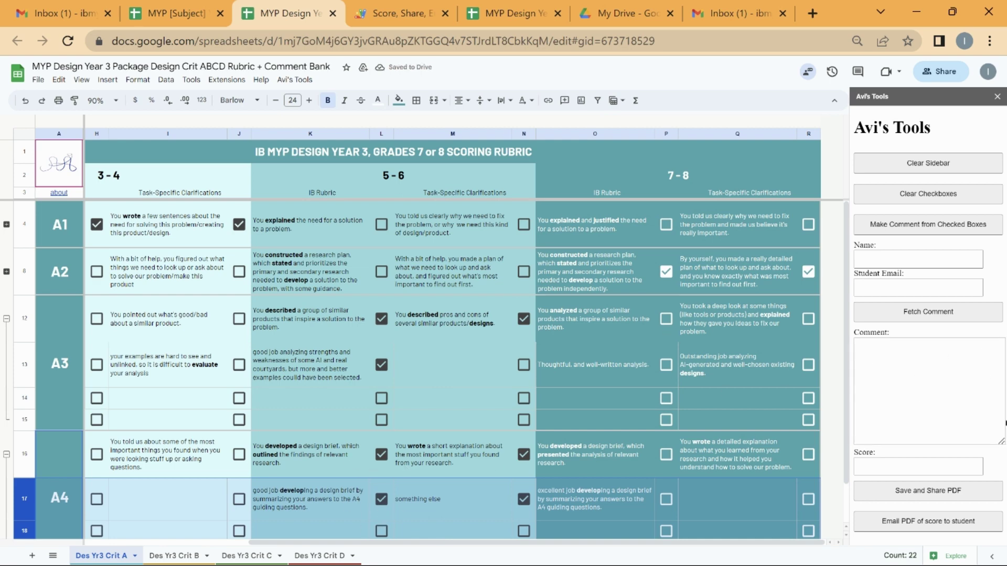
pyautogui.click(950, 468)
# Enter a score of 6, autofill the student's name and e-mail, and fetch the A1–A4 comments
pyautogui.write('6')
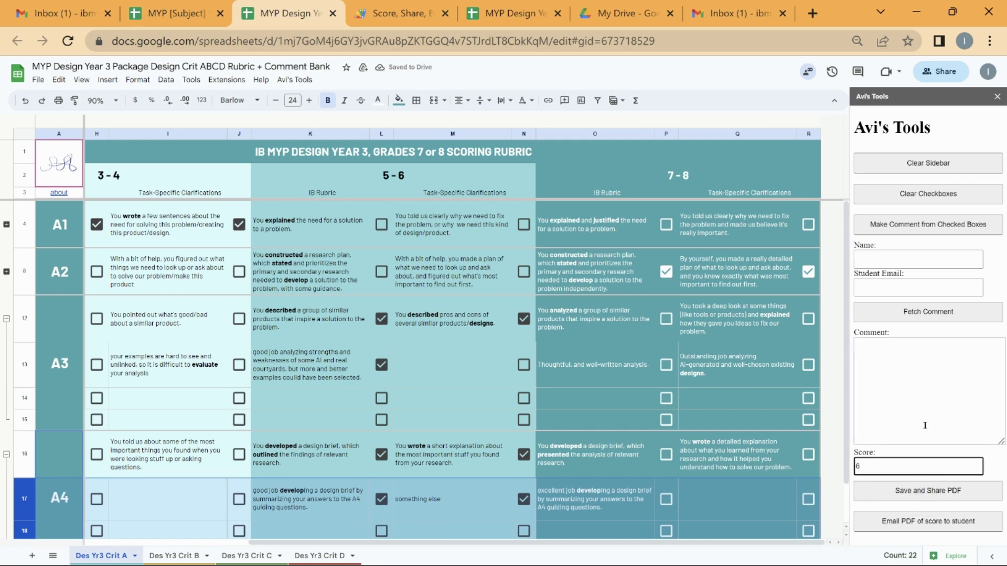
pyautogui.click(925, 259)
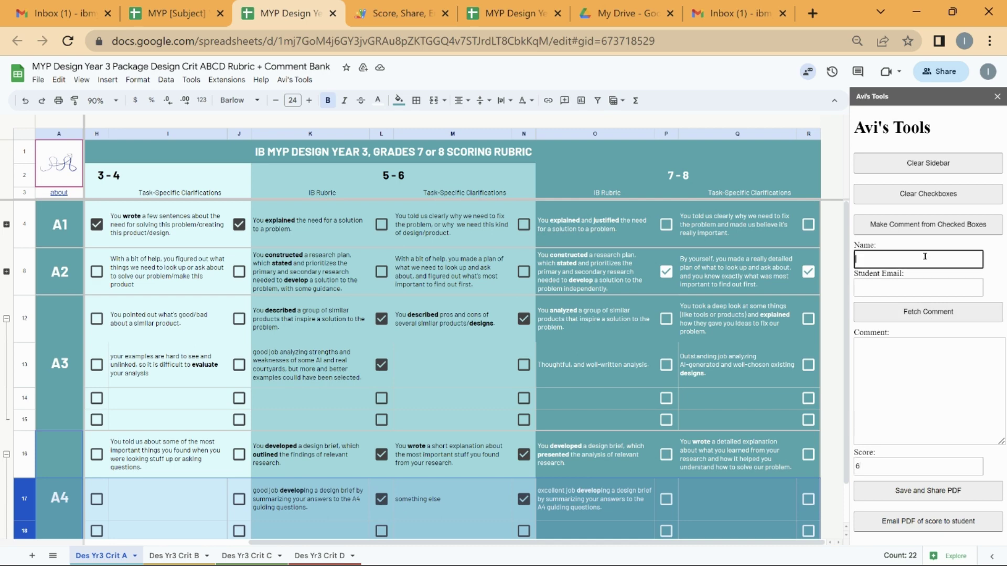
pyautogui.click(966, 283)
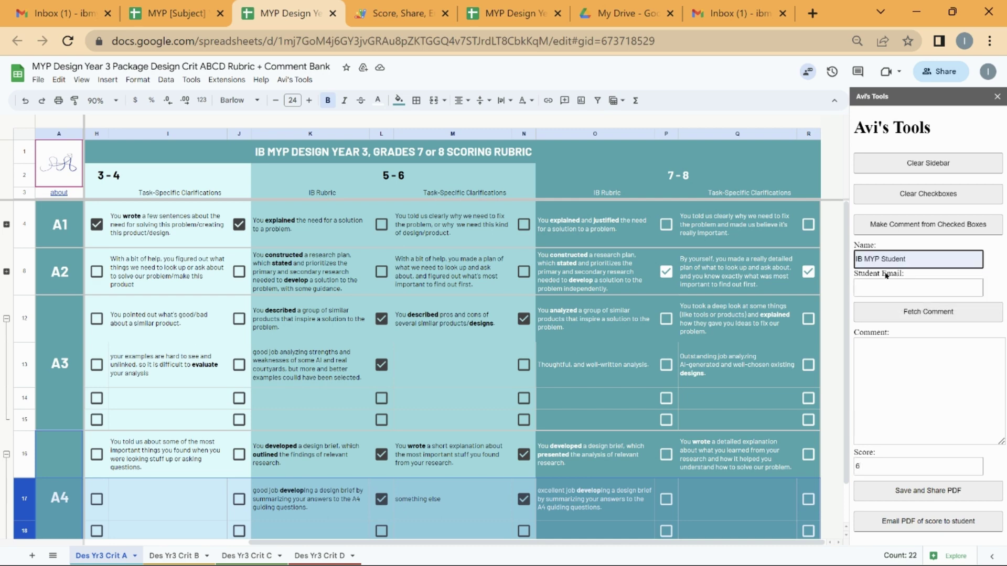
pyautogui.click(966, 283)
pyautogui.click(923, 315)
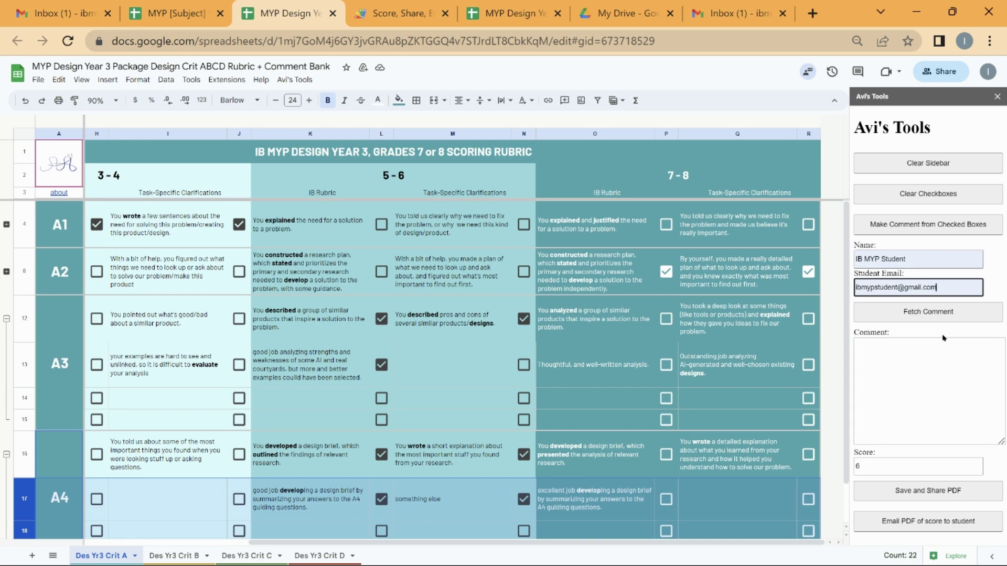
pyautogui.click(908, 313)
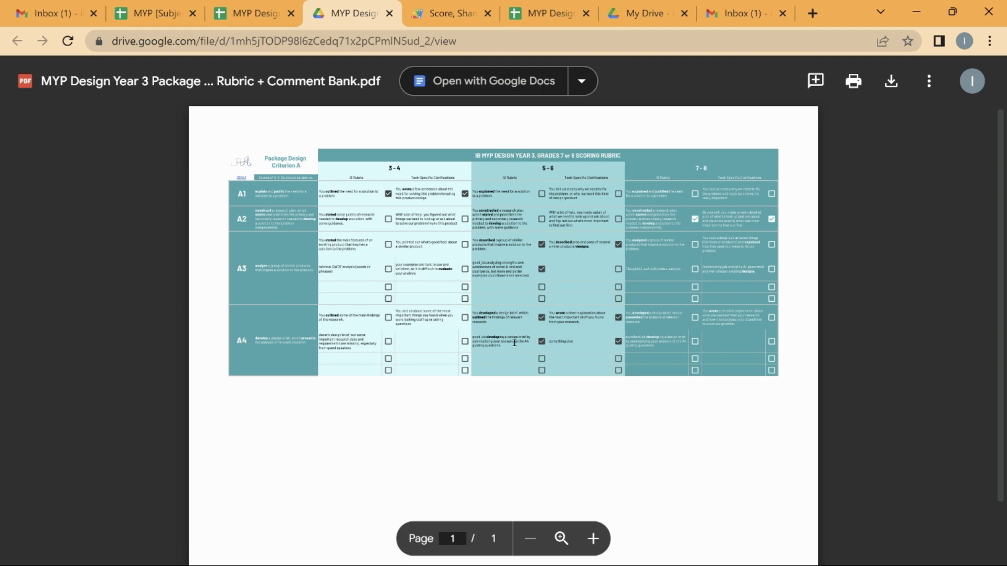
# Zoom in on the Criterion A rubric PDF until its ticked A1–A4 descriptors are readable
pyautogui.click(590, 536)
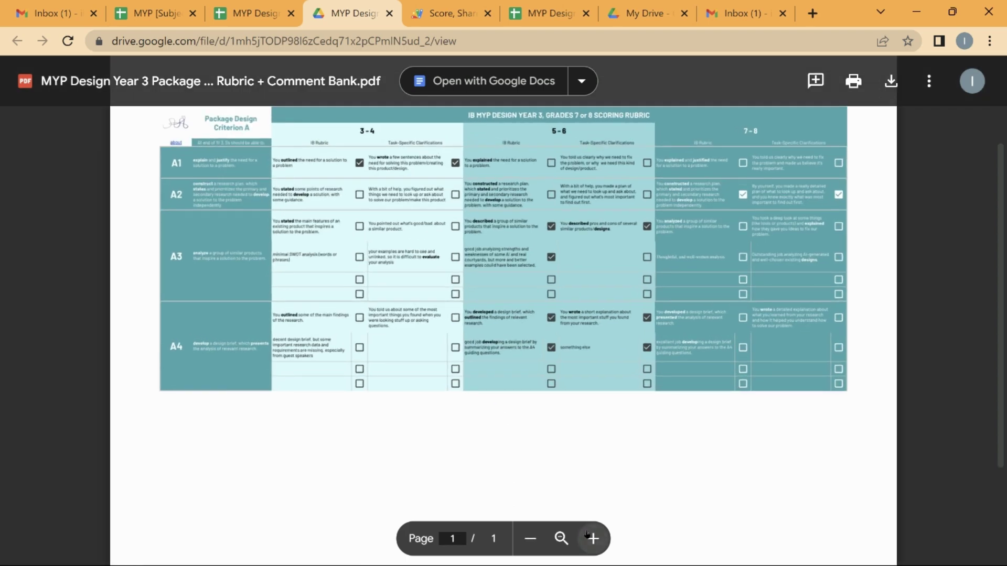
pyautogui.click(591, 538)
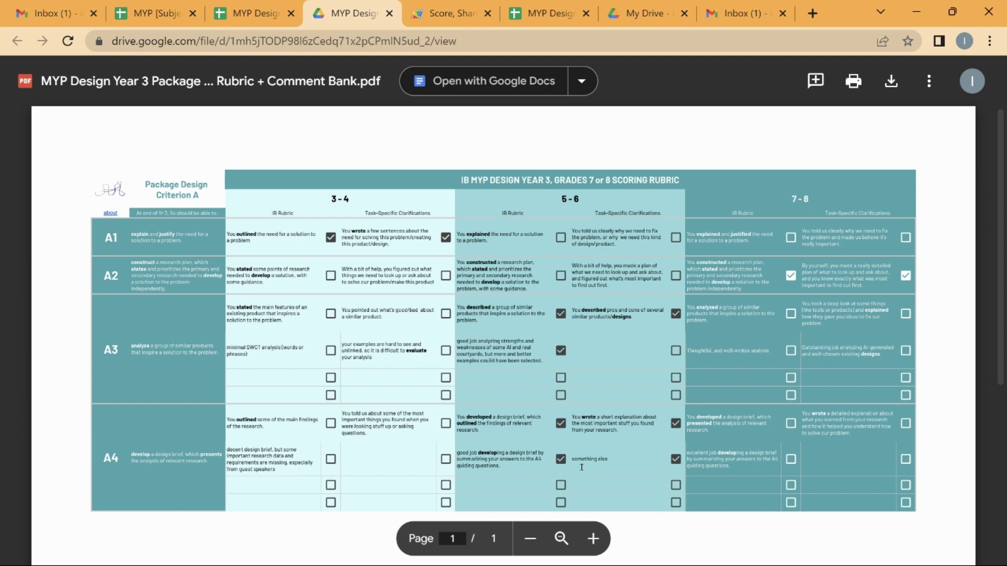
pyautogui.click(596, 537)
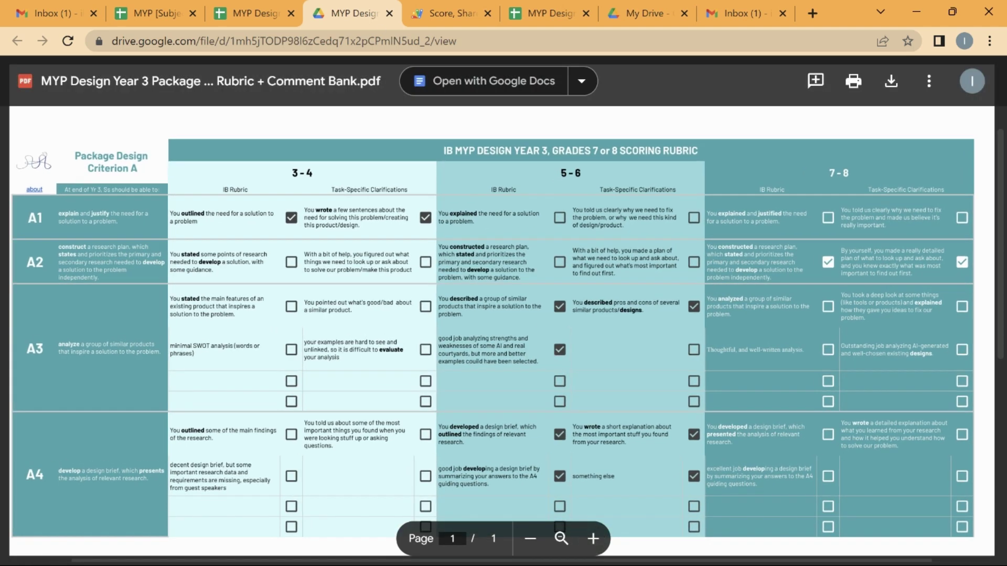
# Back in the spreadsheet, approve sharing the rubric PDF with the student, then go to their My Drive
pyautogui.click(257, 6)
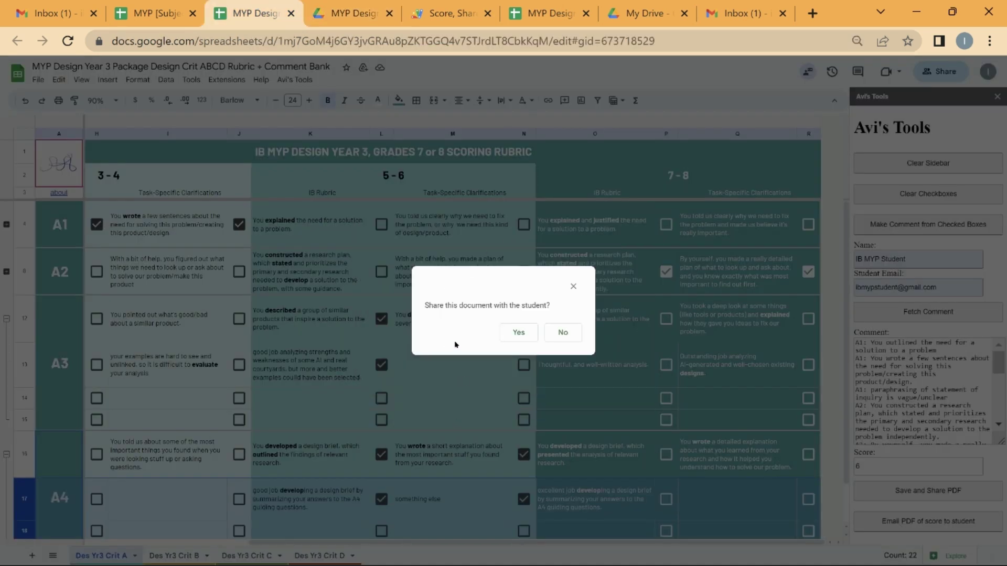
pyautogui.click(505, 332)
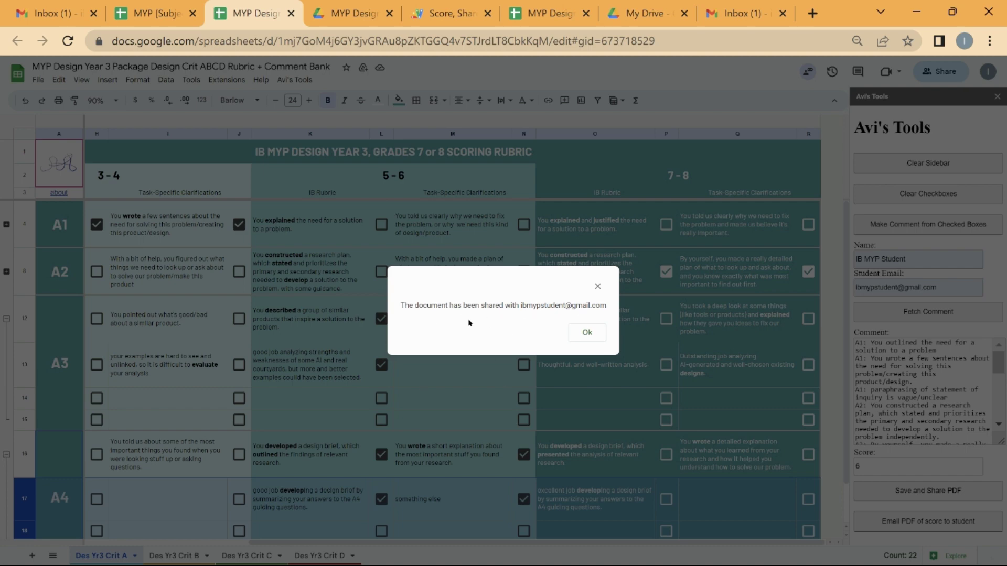
pyautogui.click(584, 332)
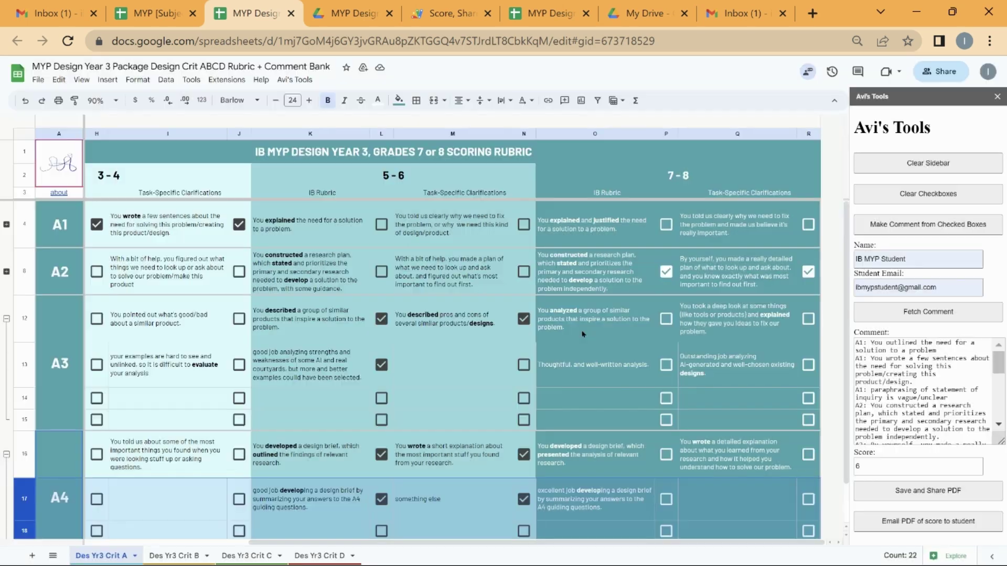
pyautogui.click(624, 11)
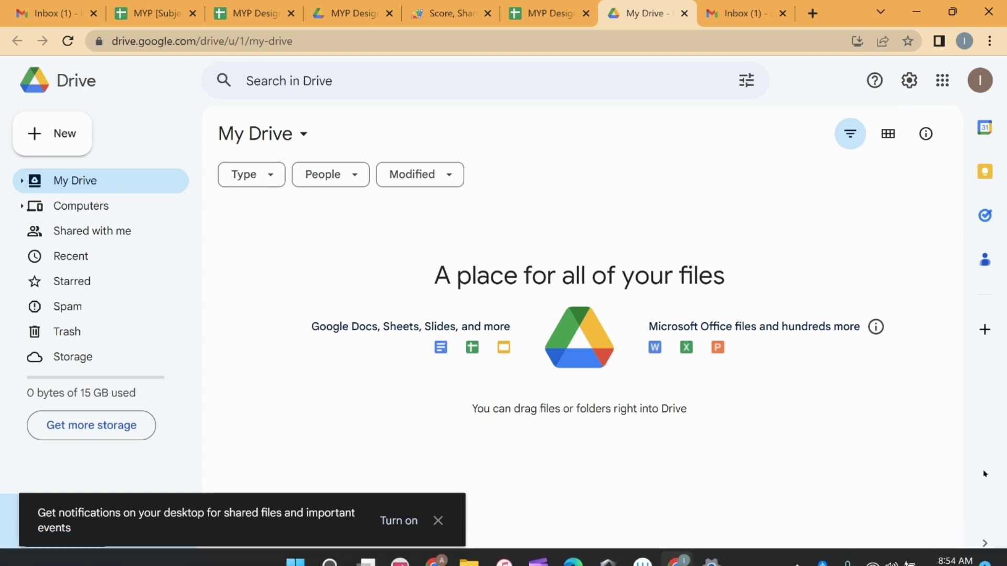
# Hide the add-ons panel and open the rubric PDF from the student's Shared with me list
pyautogui.click(982, 540)
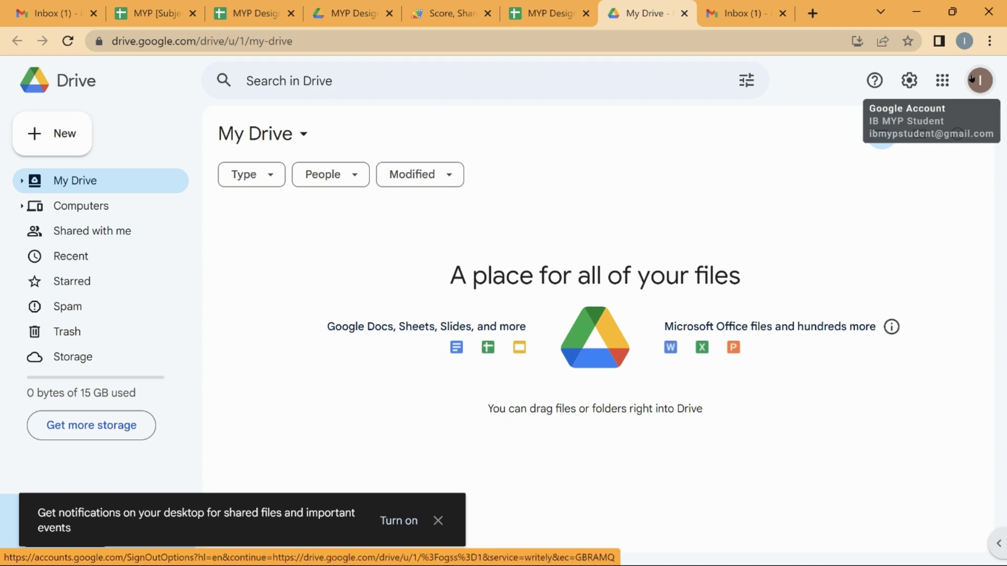
pyautogui.click(139, 235)
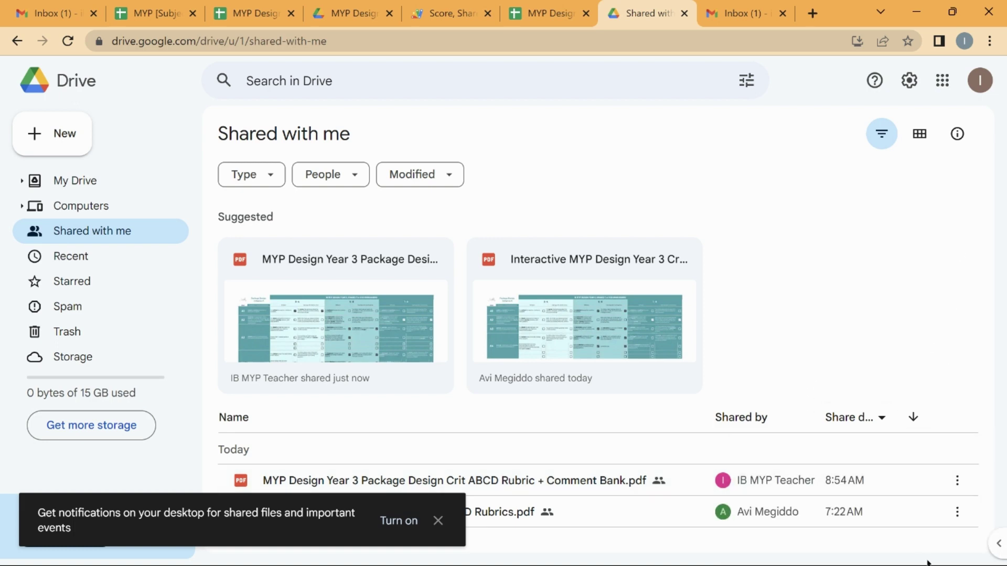
pyautogui.moveTo(943, 564)
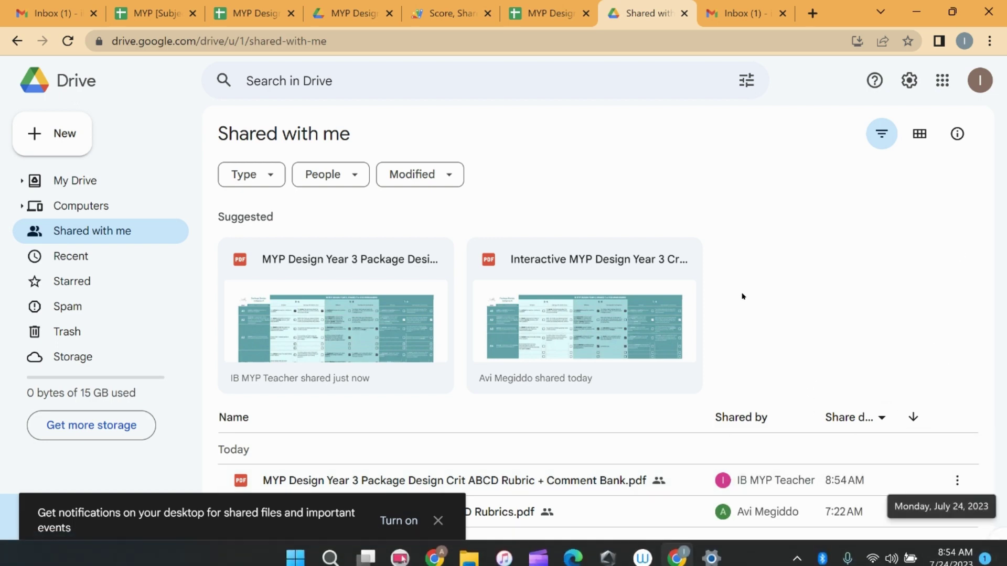
pyautogui.doubleClick(490, 478)
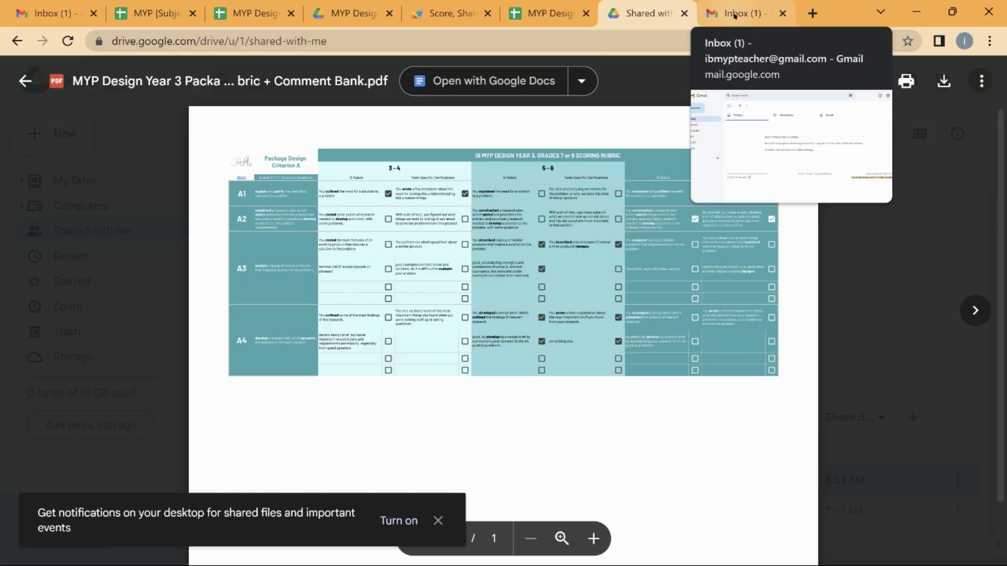
# From the student's Gmail, open Google Drive in a new tab, then return to the rubric spreadsheet
pyautogui.click(704, 24)
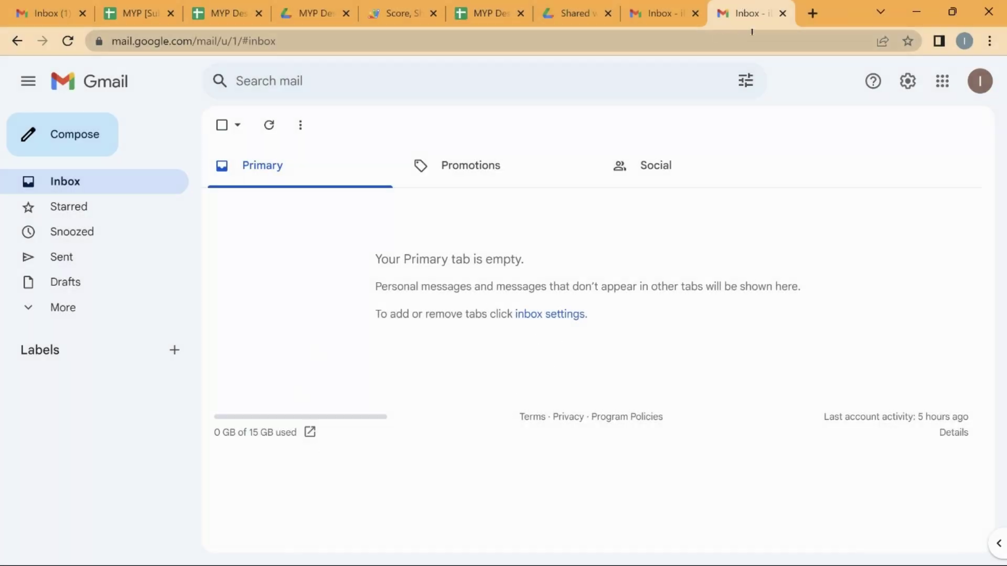
pyautogui.click(942, 84)
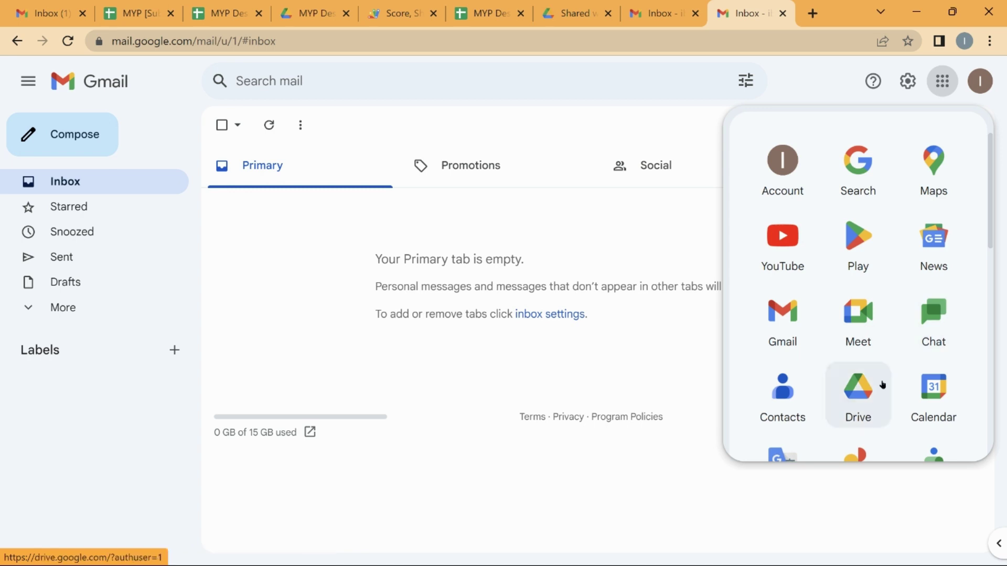
pyautogui.click(863, 386)
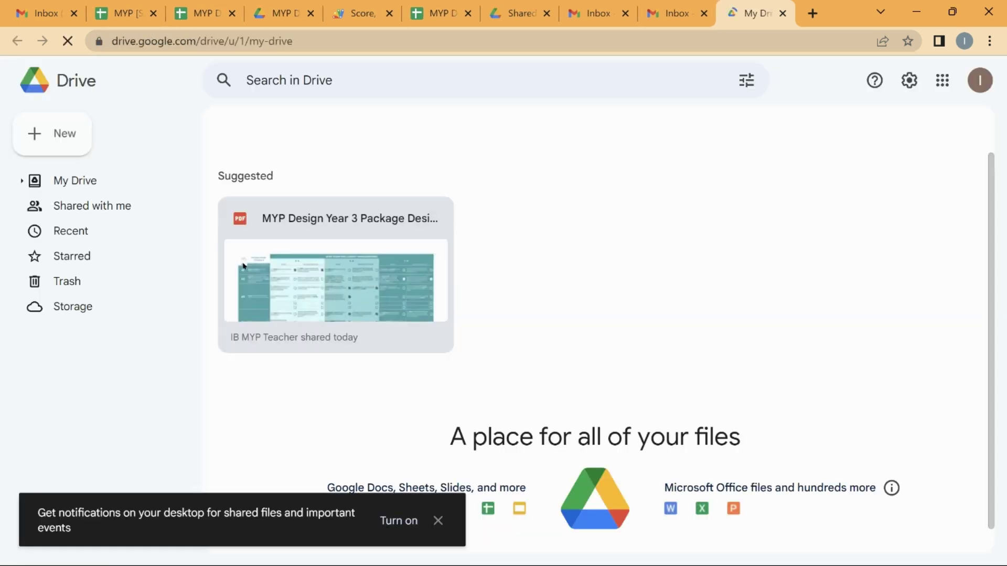
pyautogui.scroll(1, 573, 247)
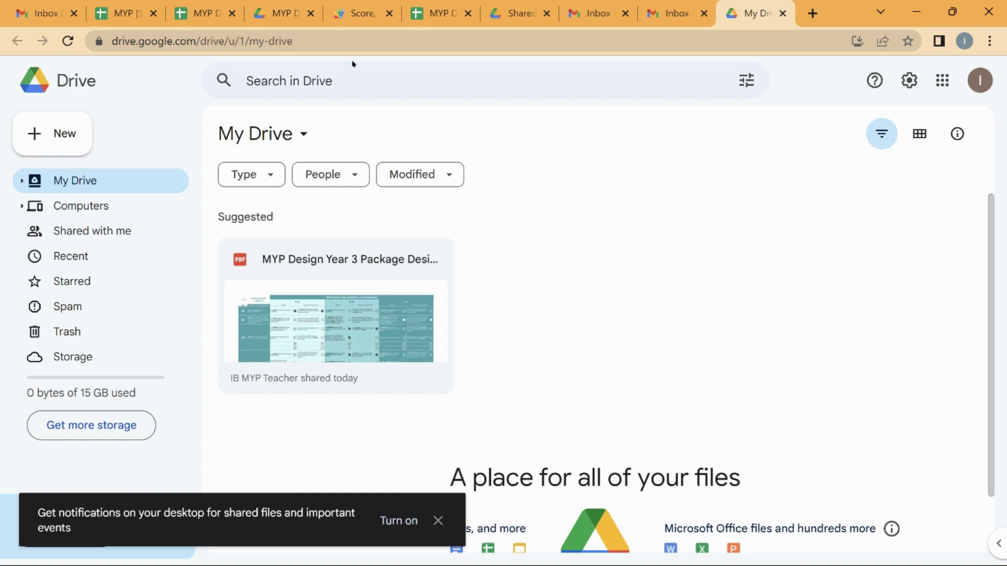
pyautogui.click(204, 10)
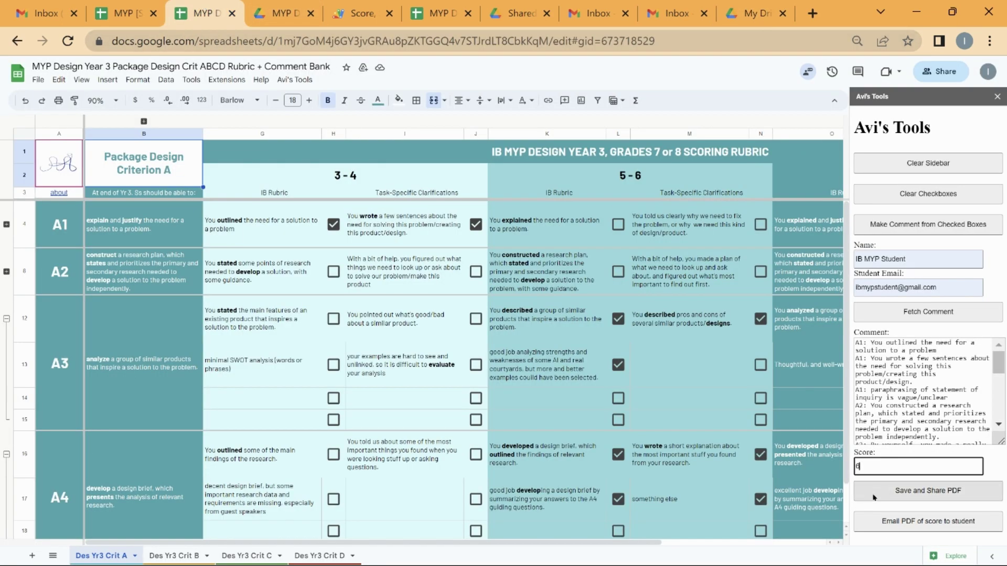
# Email the score of 6 and PDF rubric to the student from the sidebar, then check the inbox
pyautogui.click(953, 525)
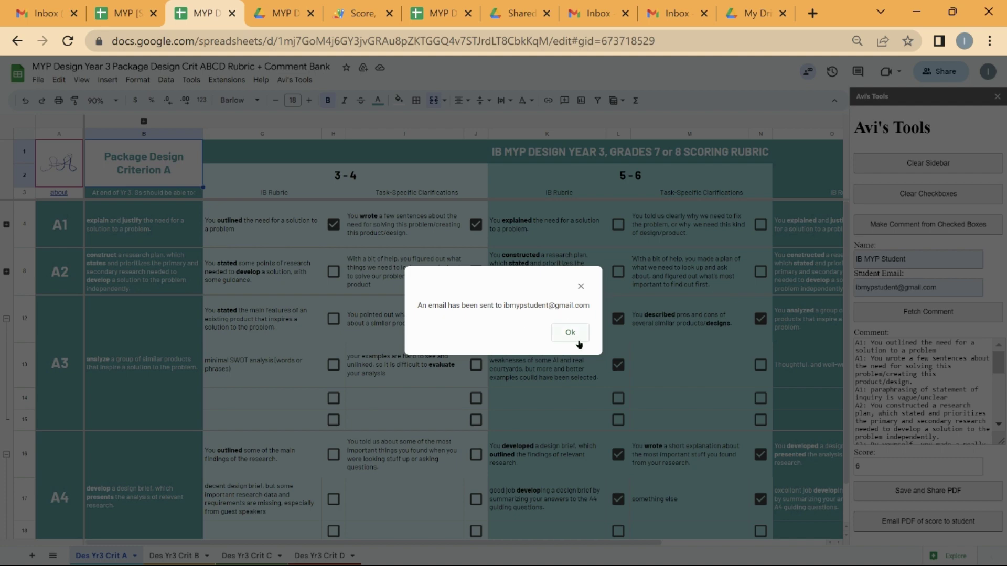
pyautogui.click(575, 332)
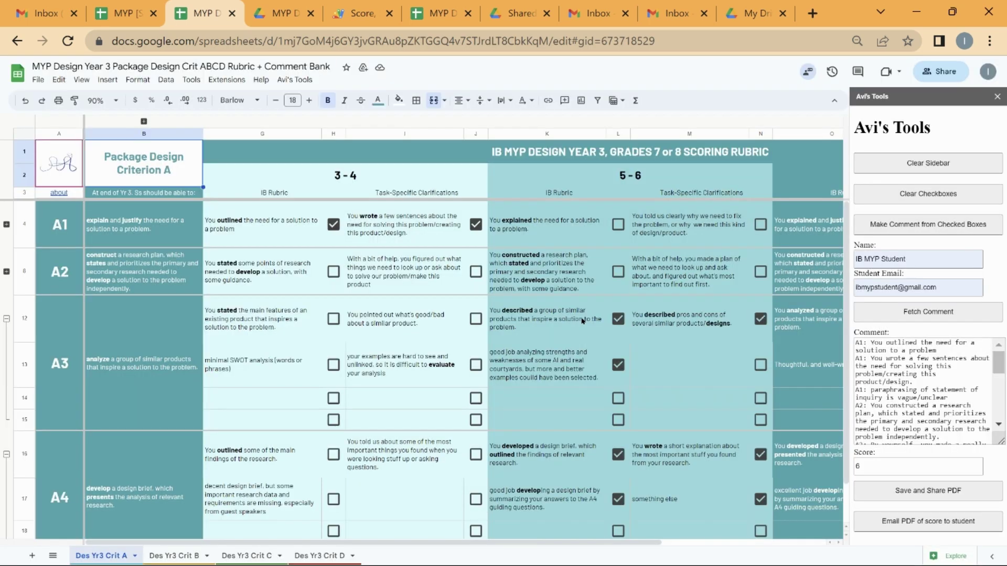
pyautogui.click(676, 15)
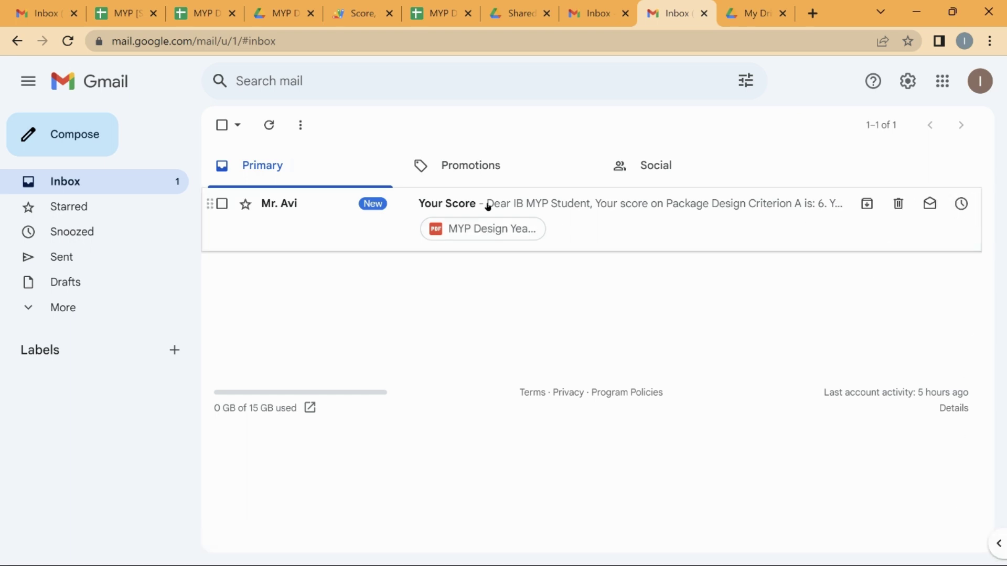
# Open the 'Your Score' e-mail and preview its attached rubric PDF enlarged, then return to the spreadsheet
pyautogui.click(569, 199)
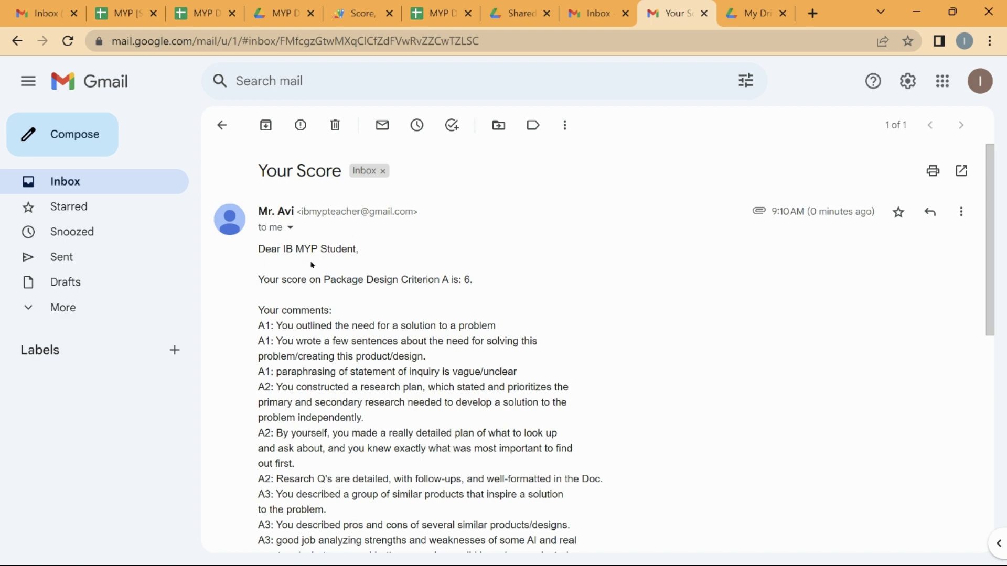
pyautogui.scroll(-5, 549, 292)
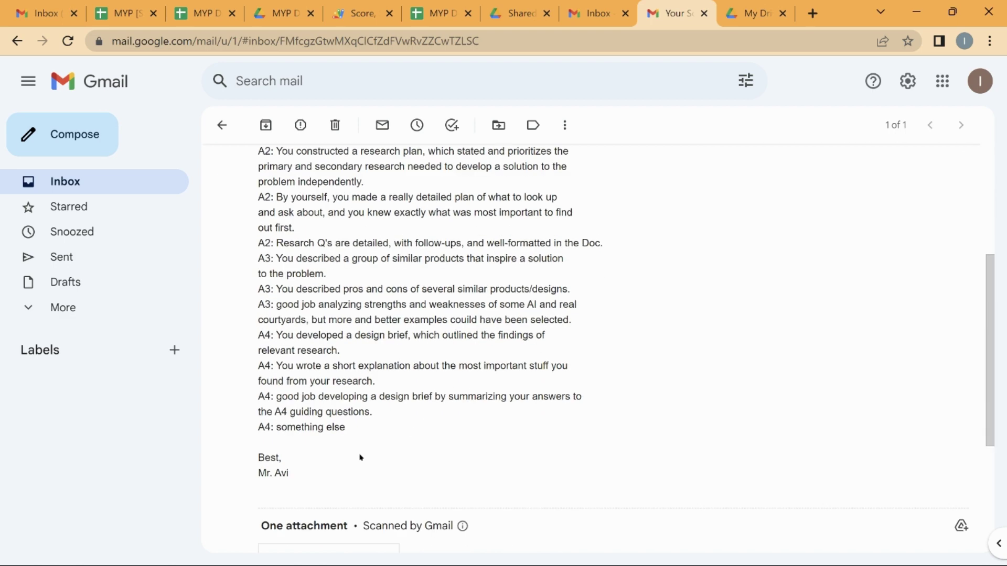
pyautogui.scroll(2, 383, 308)
pyautogui.scroll(-4, 324, 302)
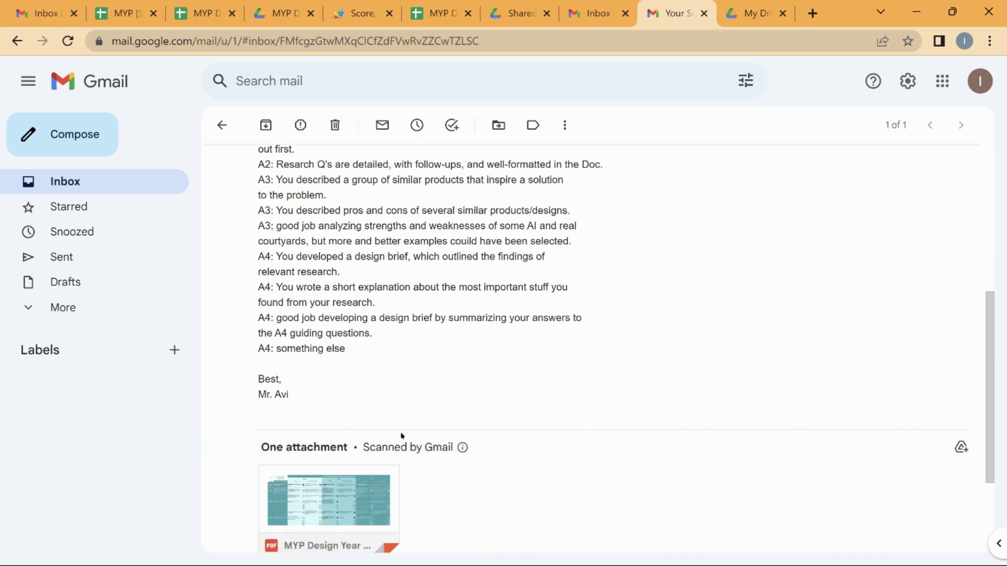
pyautogui.click(362, 514)
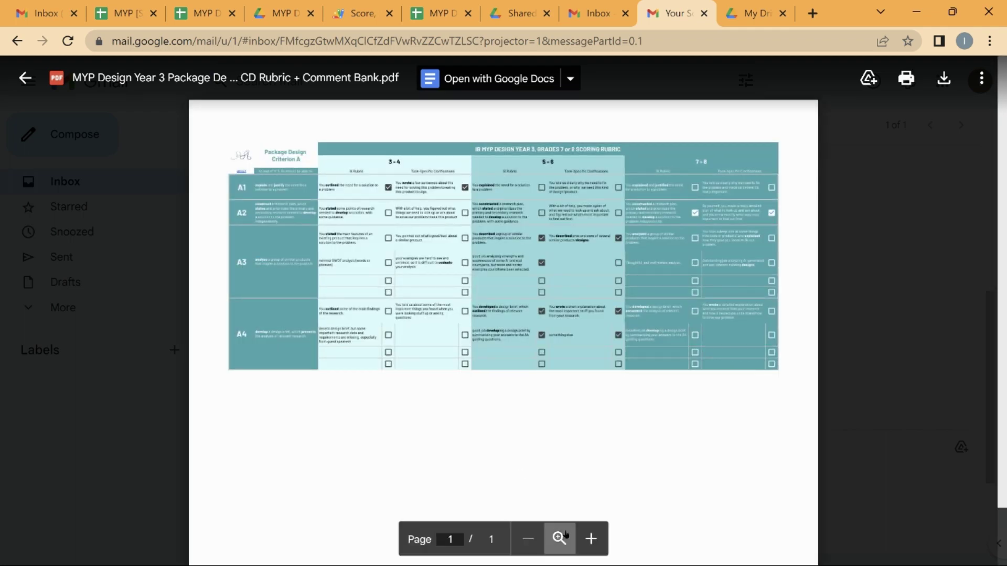
pyautogui.click(565, 535)
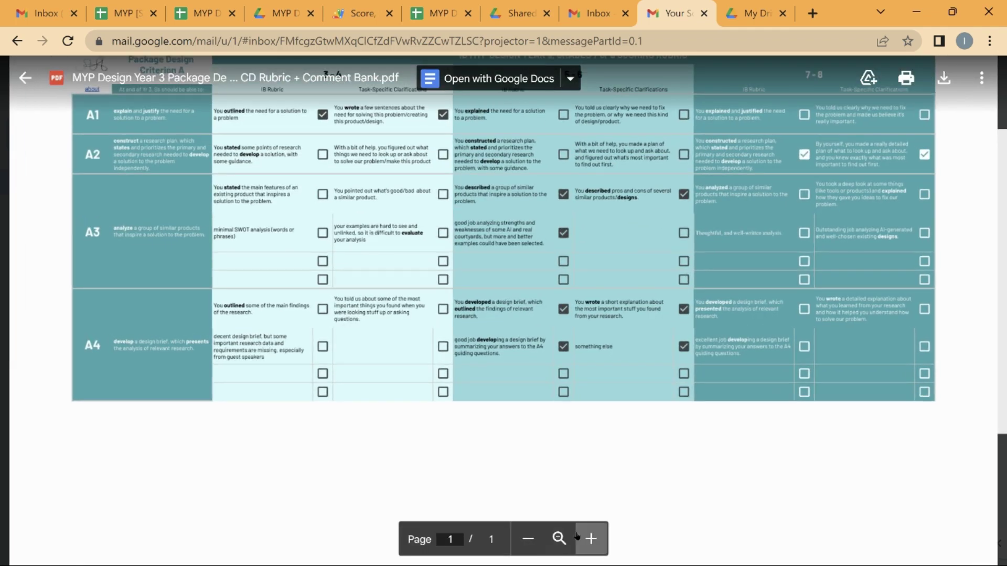
pyautogui.click(590, 538)
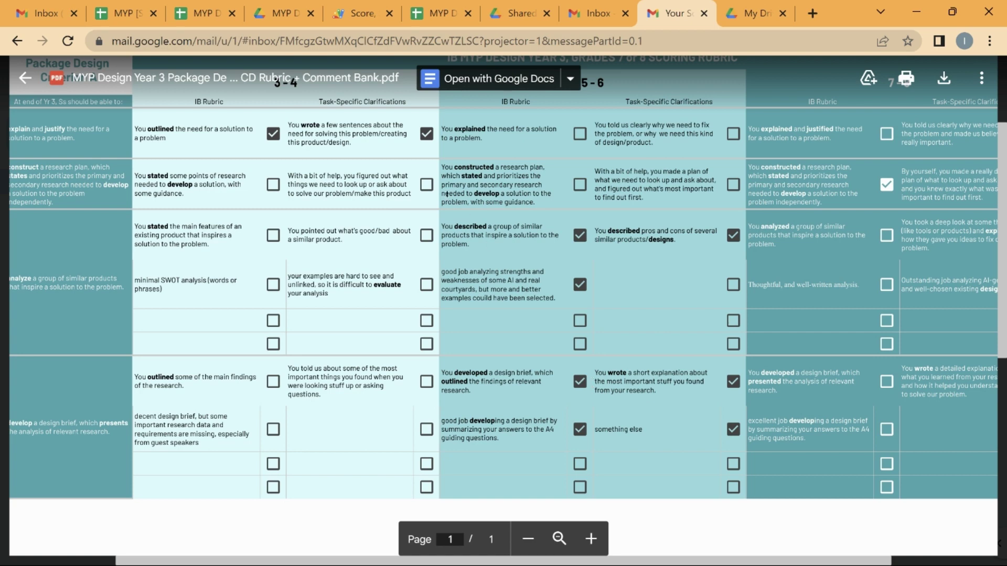
pyautogui.click(191, 17)
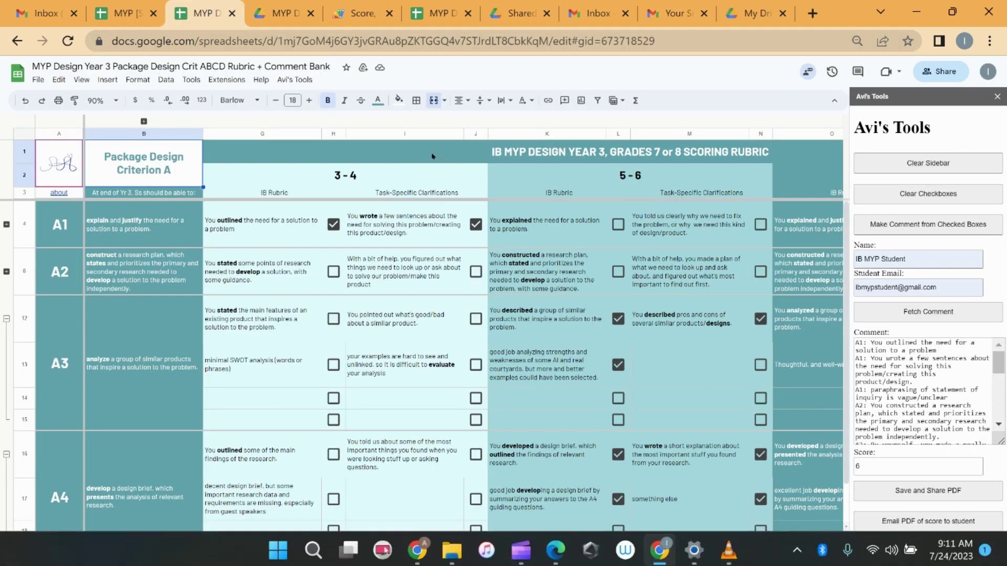
pyautogui.click(357, 13)
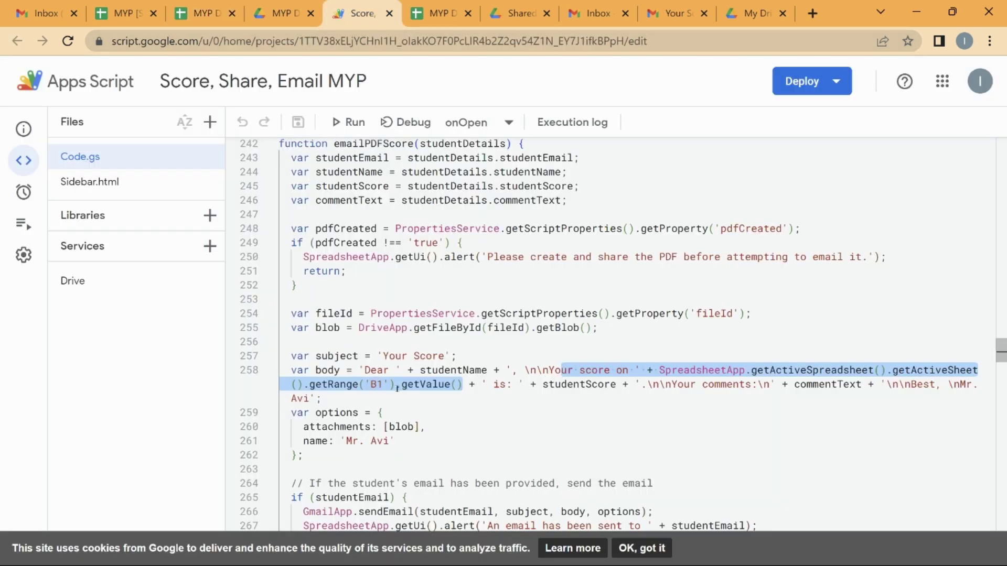
pyautogui.click(425, 427)
pyautogui.scroll(2, 401, 335)
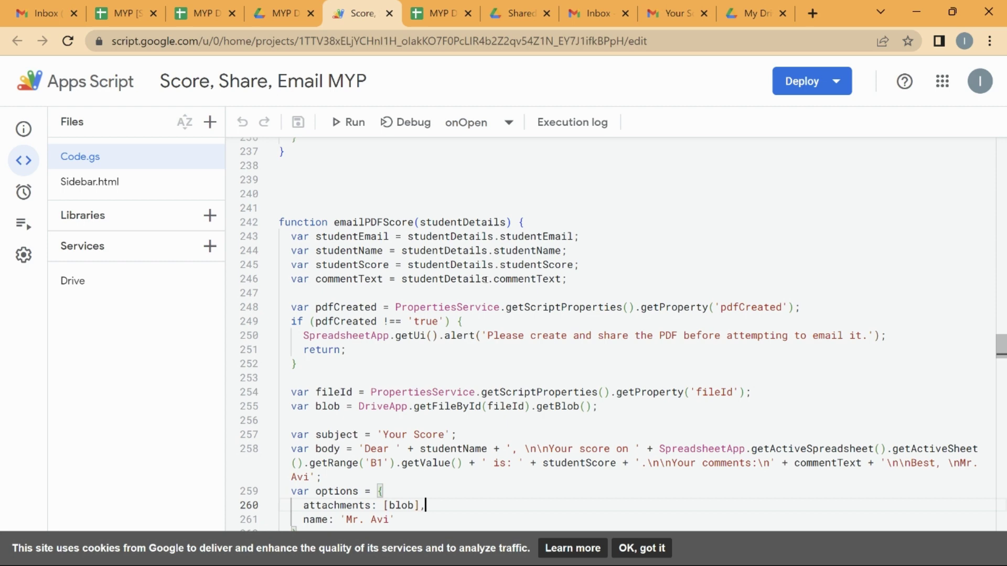
pyautogui.scroll(-2, 486, 279)
pyautogui.scroll(-2, 486, 314)
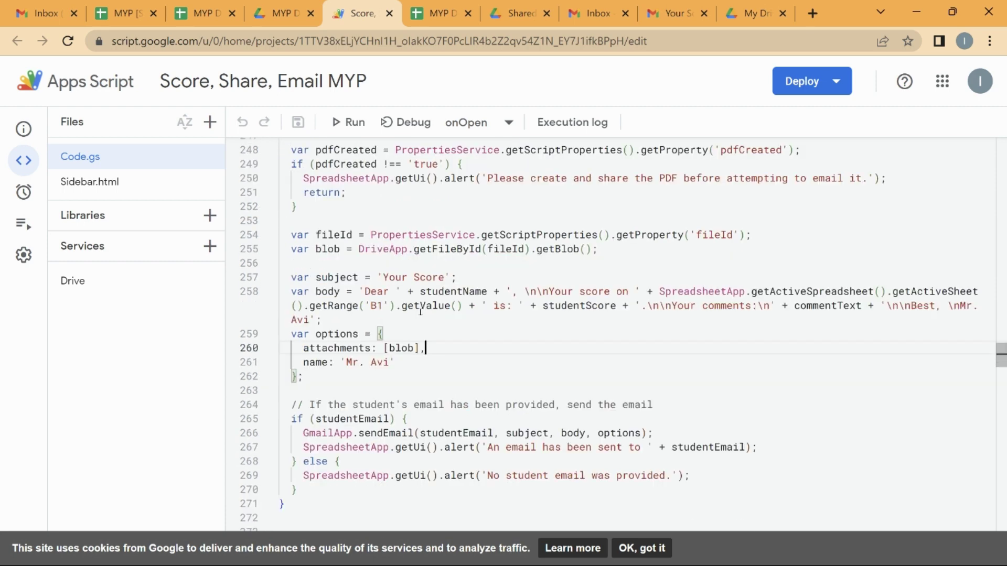
pyautogui.click(365, 292)
pyautogui.click(457, 289)
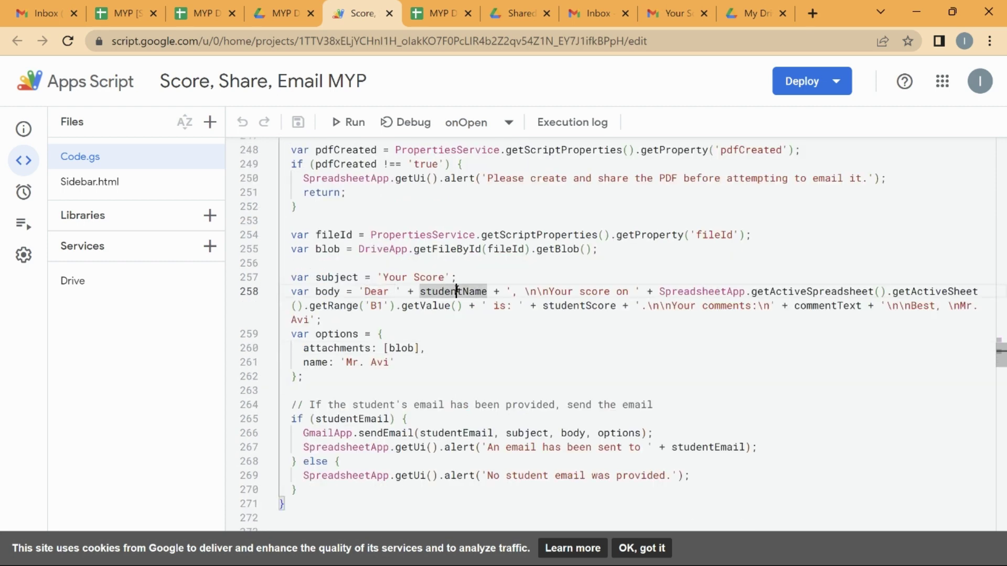
pyautogui.click(420, 277)
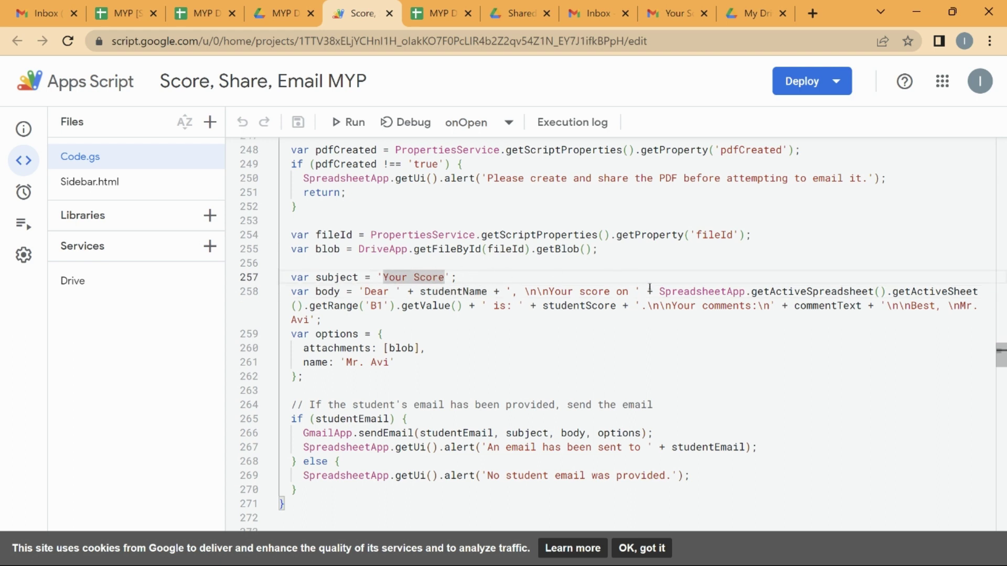
pyautogui.click(671, 16)
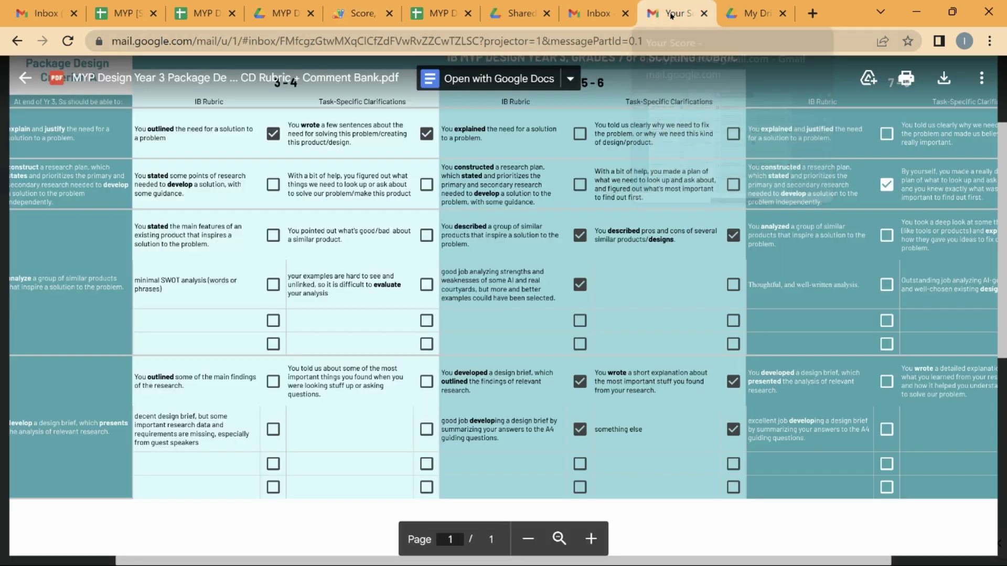
pyautogui.click(555, 14)
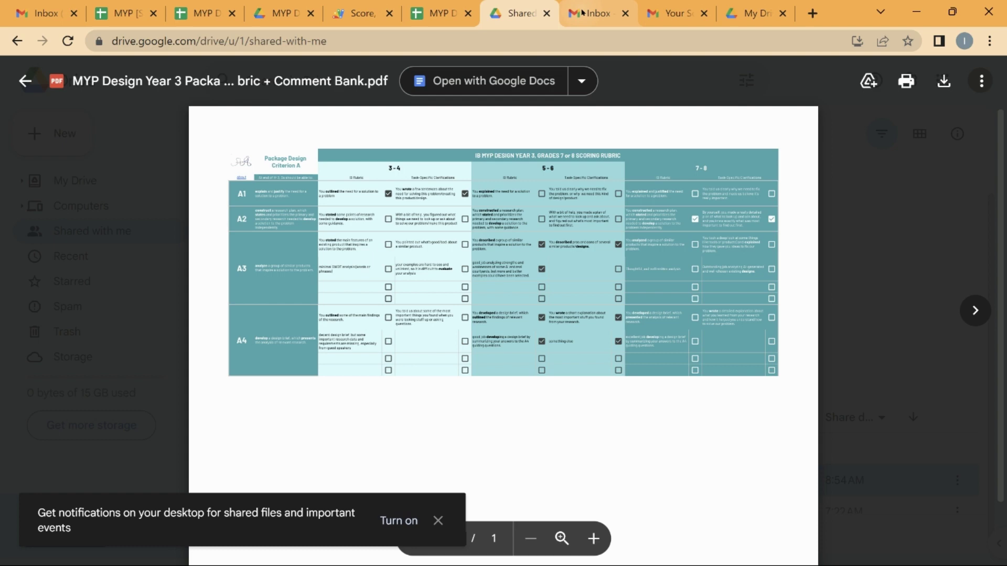
pyautogui.click(582, 13)
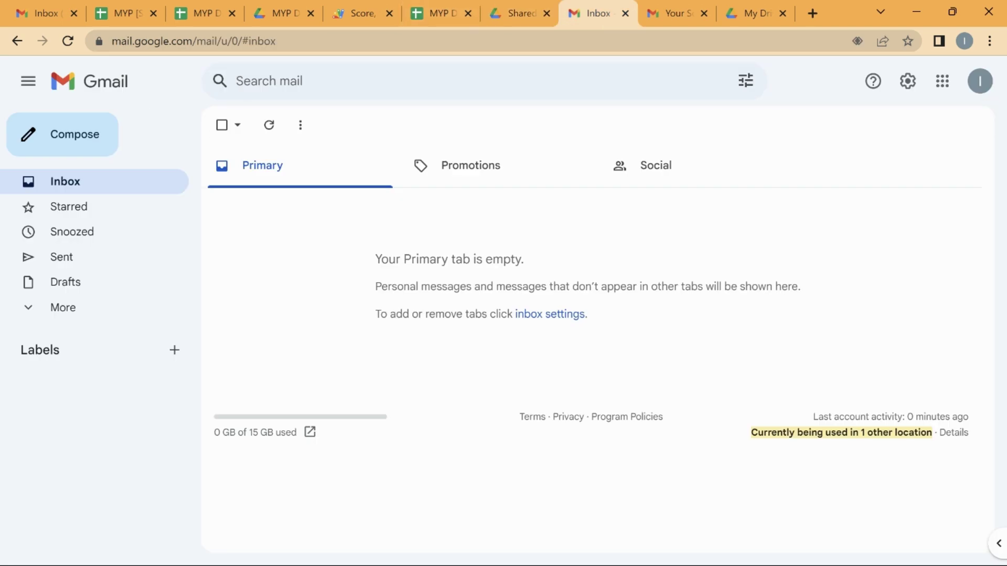
pyautogui.click(654, 21)
pyautogui.click(25, 77)
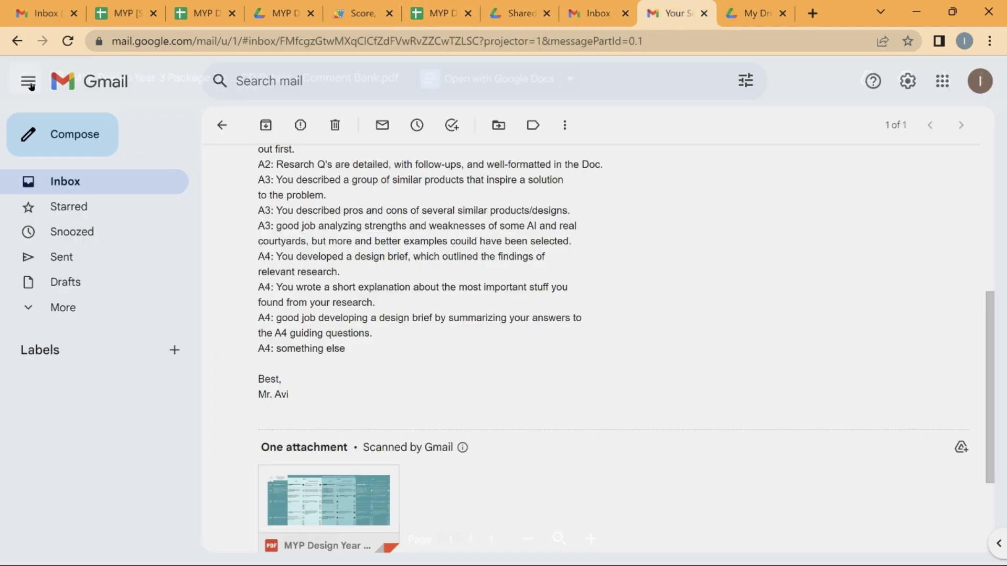
pyautogui.scroll(6, 294, 251)
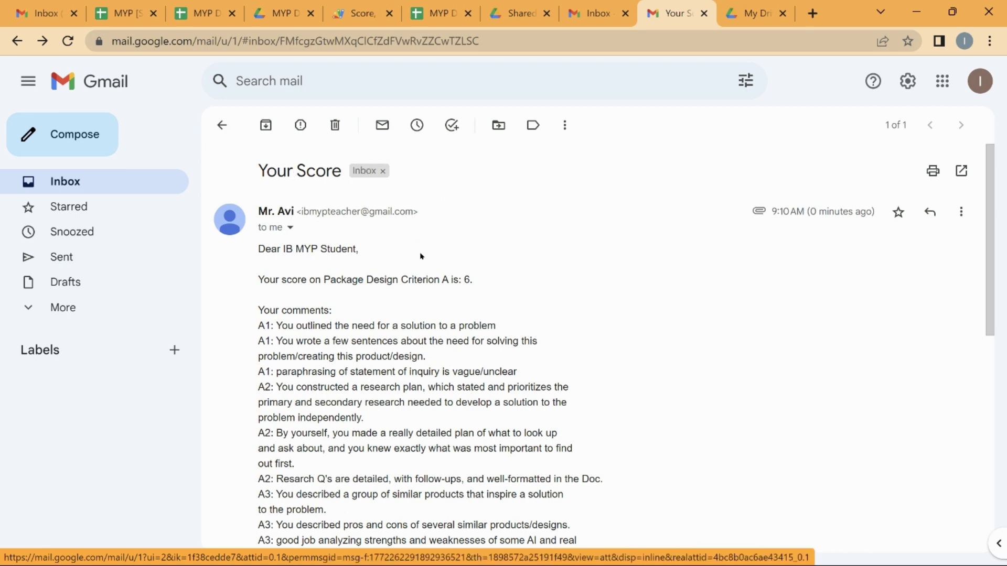
pyautogui.click(367, 19)
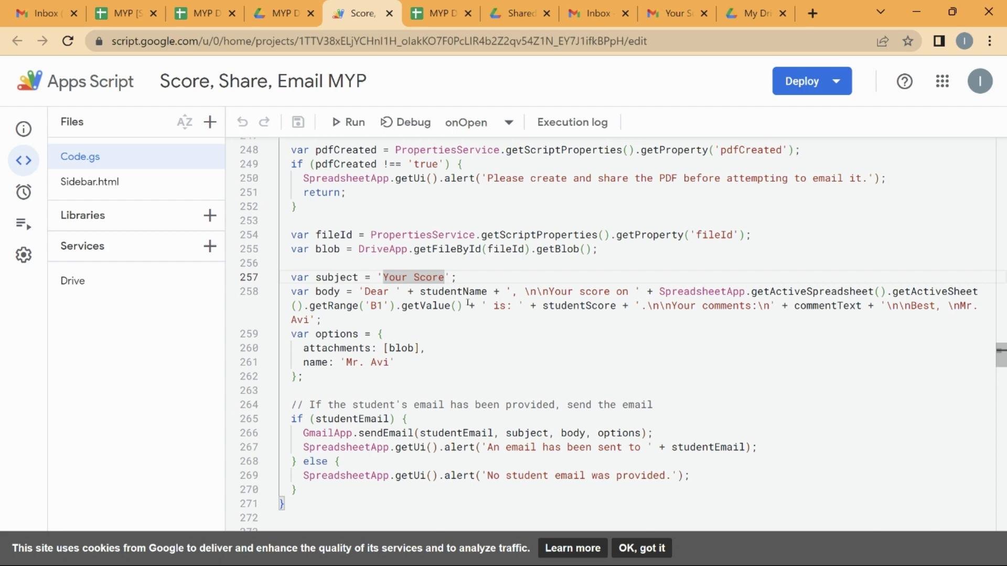
# Copy getRange('B1').getValue() from line 258 into the subject on line 257 and save the script
pyautogui.moveTo(469, 305); pyautogui.dragTo(647, 291)
pyautogui.hotkey('ctrl', 'c')
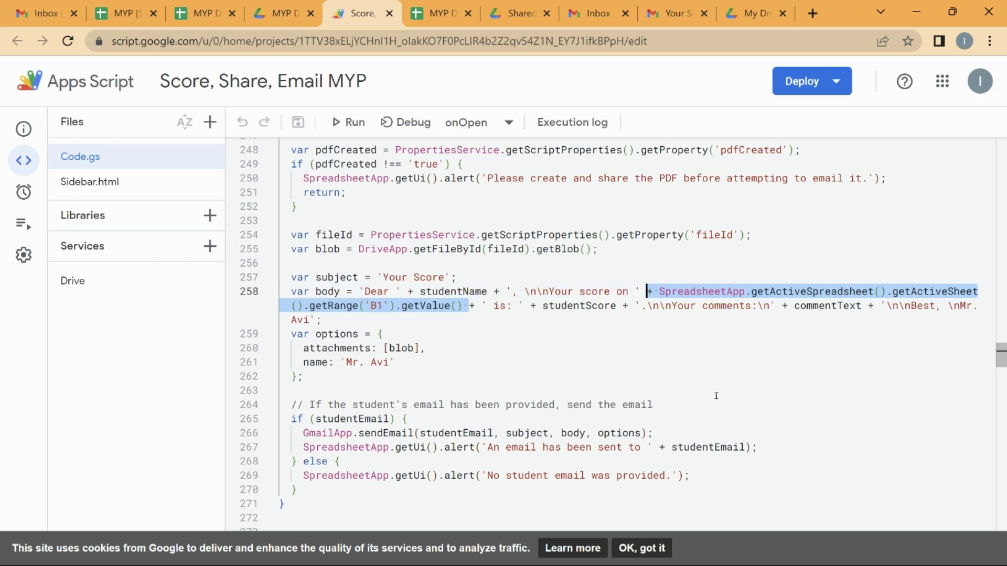
pyautogui.click(450, 280)
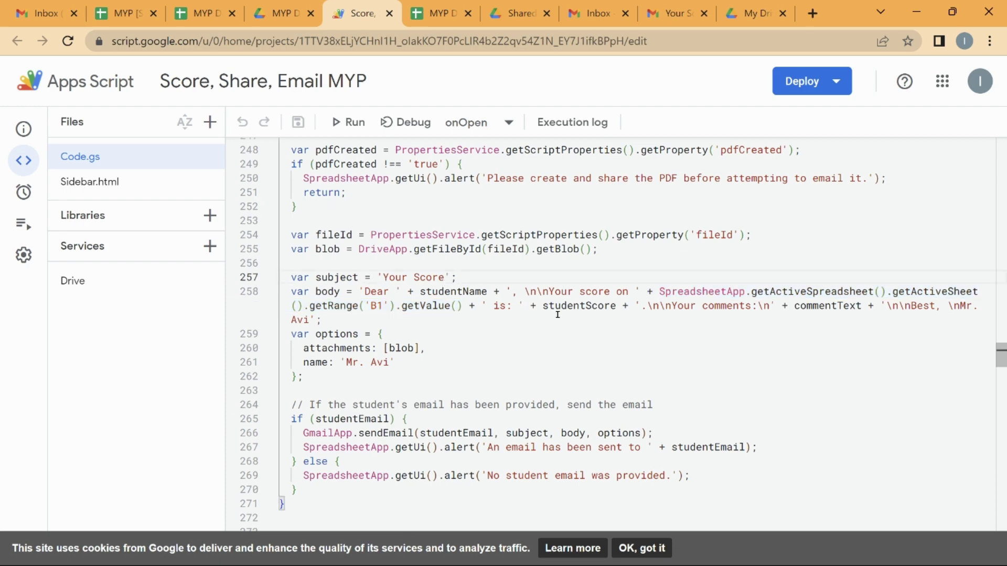
pyautogui.hotkey('ctrl', 'v')
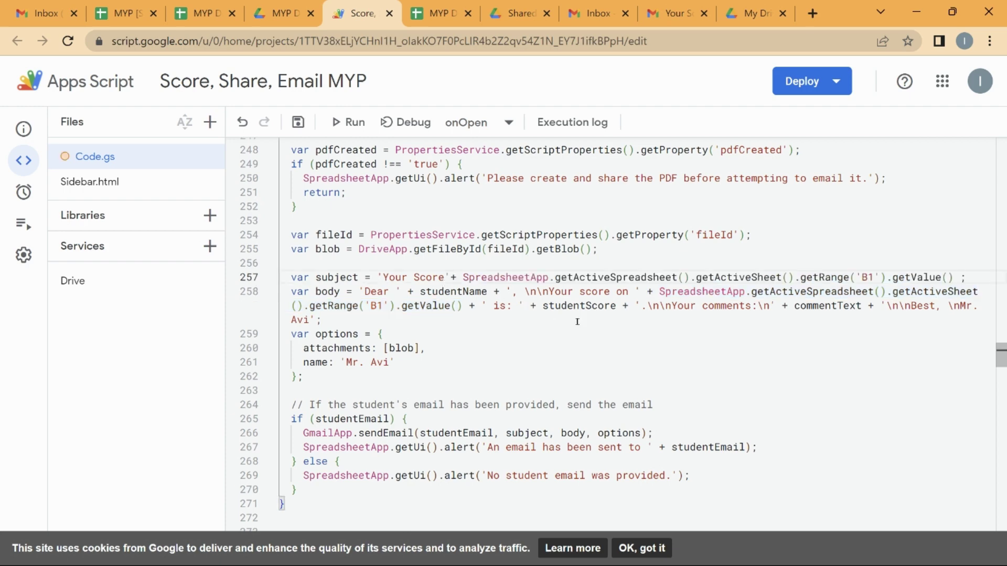
pyautogui.click(298, 124)
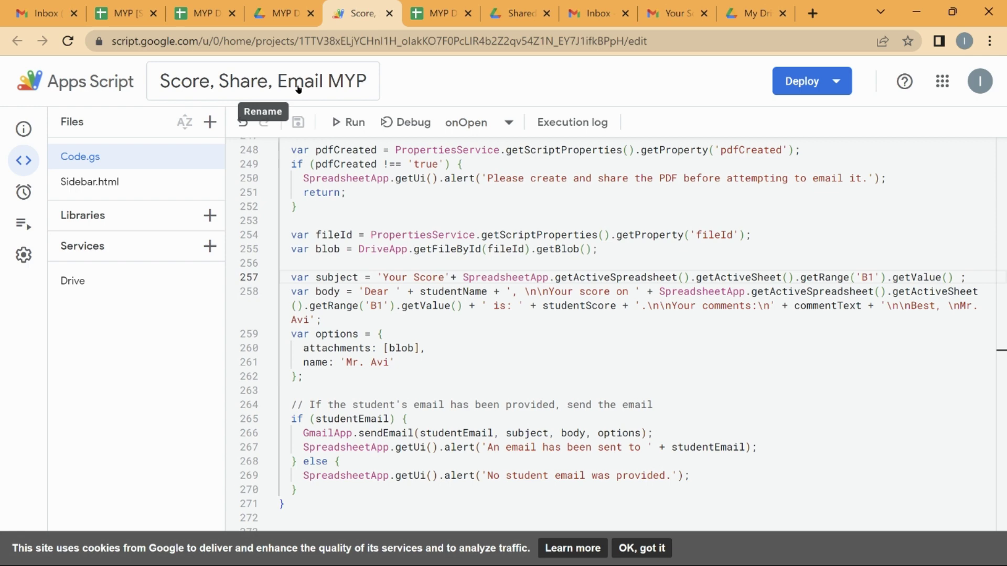
pyautogui.click(203, 14)
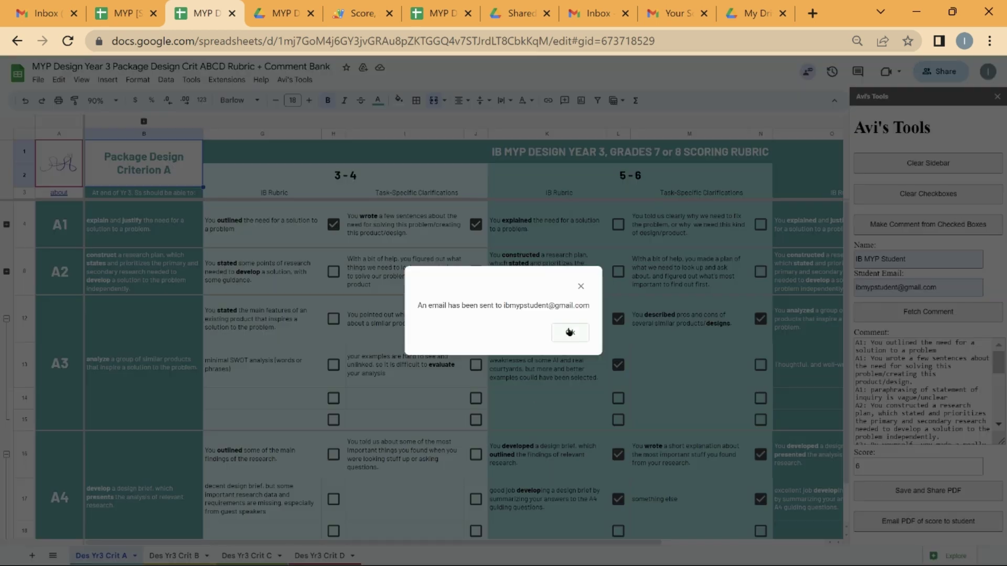
# Dismiss the sent alert and find 'Your ScorePackage Design Criterion A' in the student's Gmail inbox
pyautogui.click(570, 332)
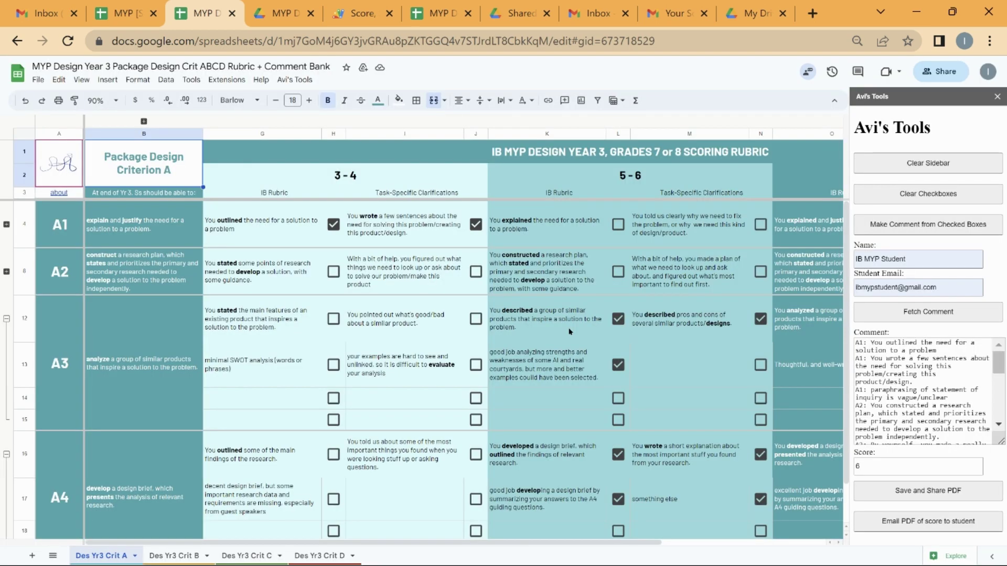
pyautogui.click(665, 9)
pyautogui.click(124, 185)
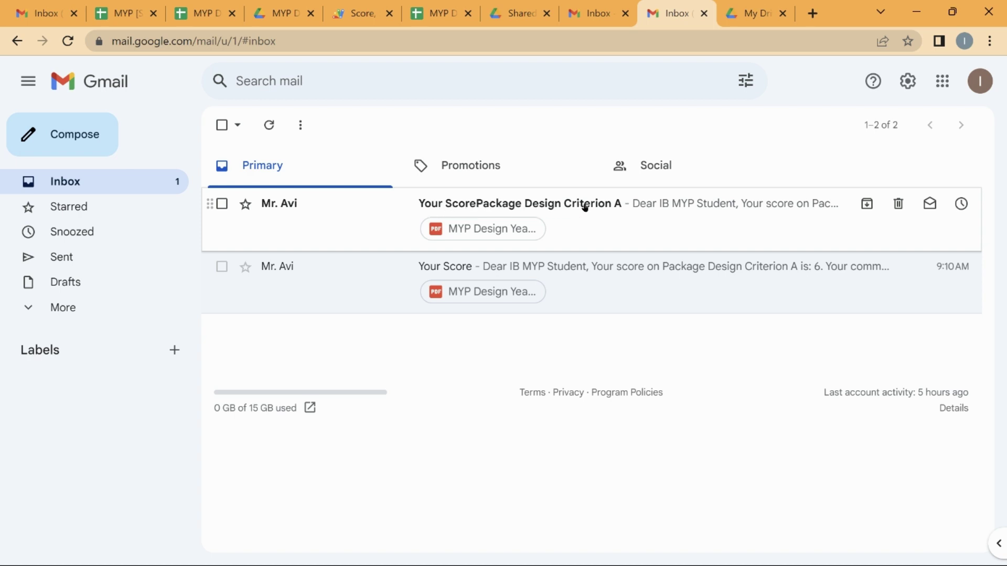
# Insert ' on ' after 'Your Score' in the e-mail subject string and save the script
pyautogui.click(337, 16)
pyautogui.click(446, 280)
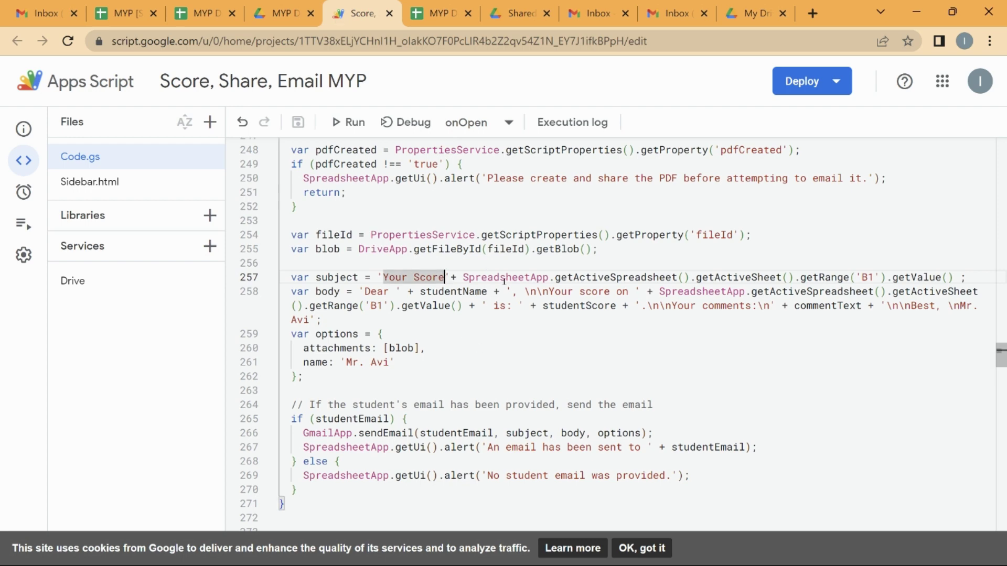
pyautogui.write('on')
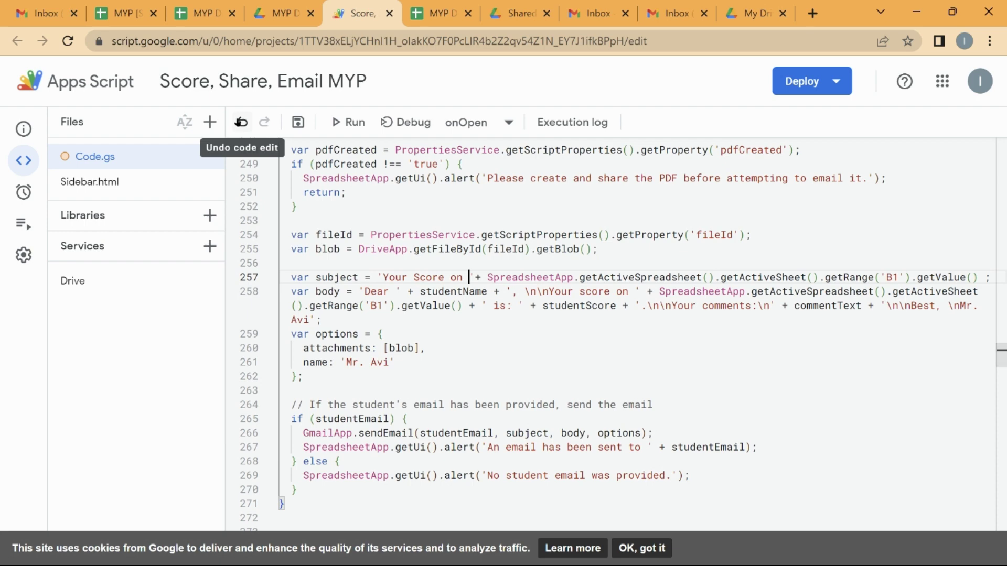
pyautogui.click(297, 124)
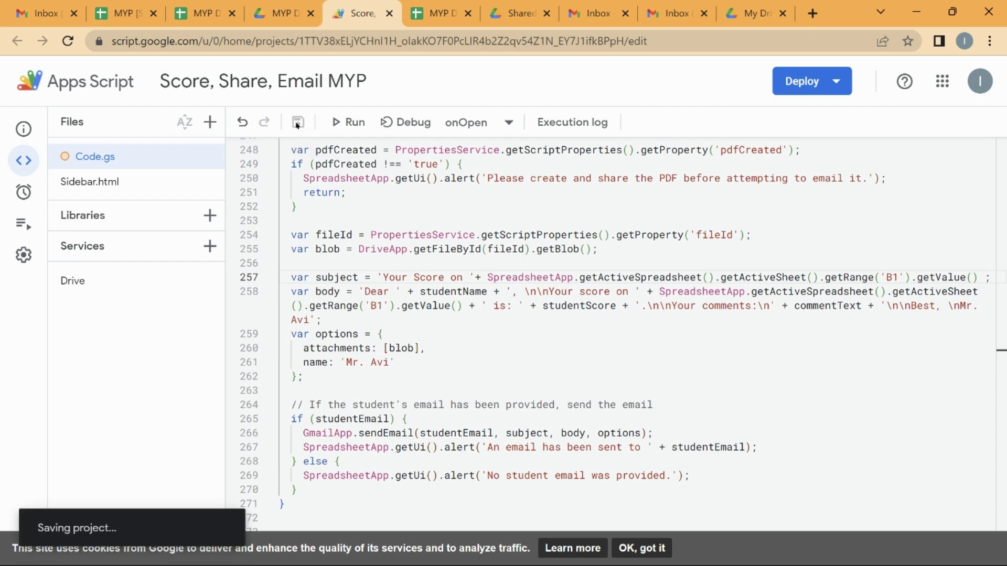
# Change 'Score' to lowercase 'score' in the subject, so it reads 'Your score on ', and save again
pyautogui.click(418, 269)
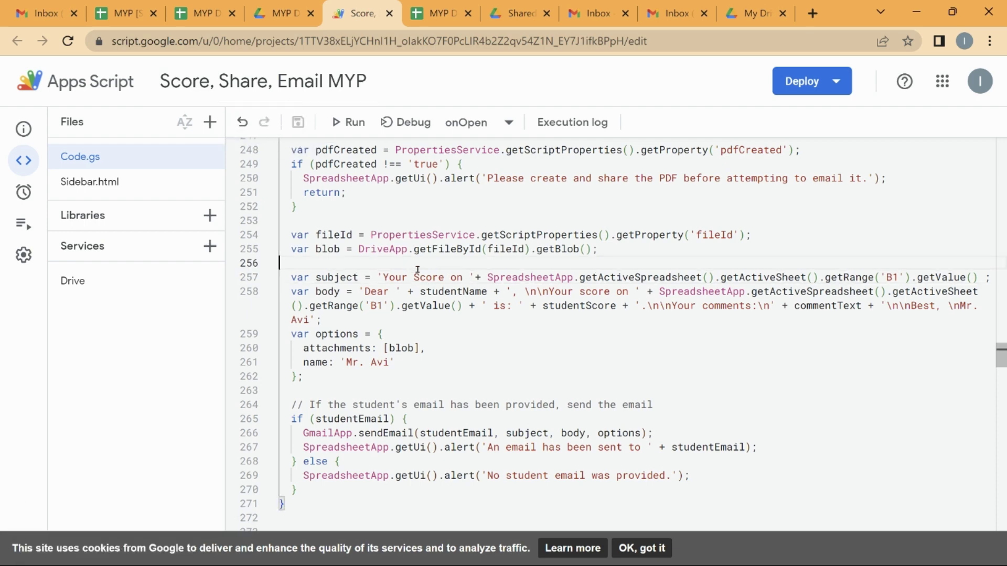
pyautogui.click(420, 271)
pyautogui.press('BackSpace')
pyautogui.write('s')
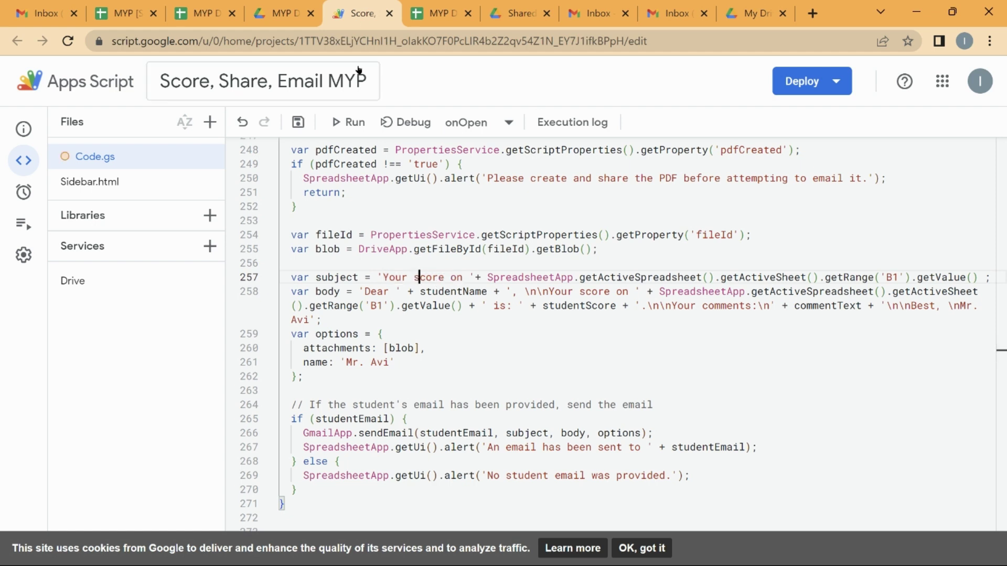
pyautogui.click(298, 123)
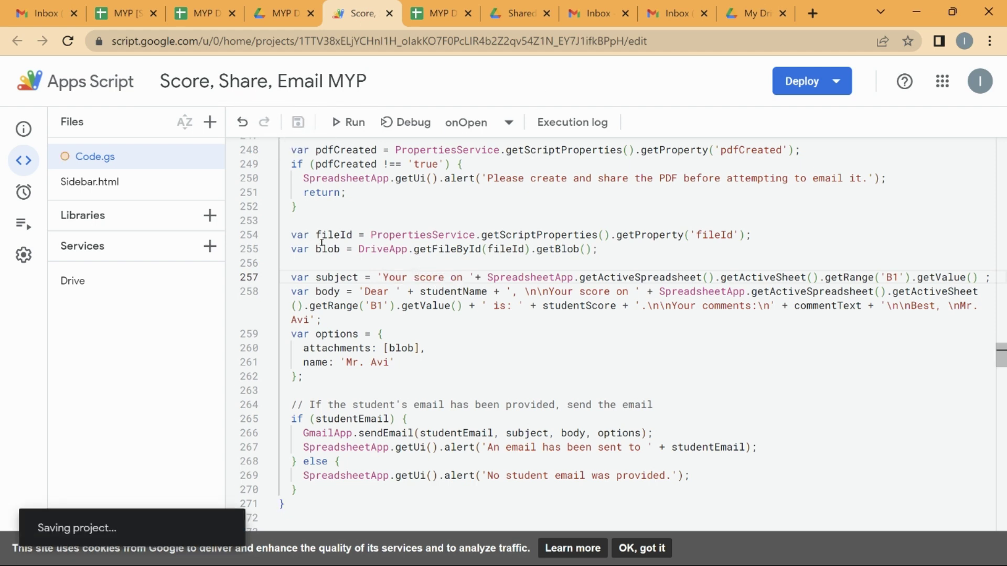
pyautogui.click(205, 13)
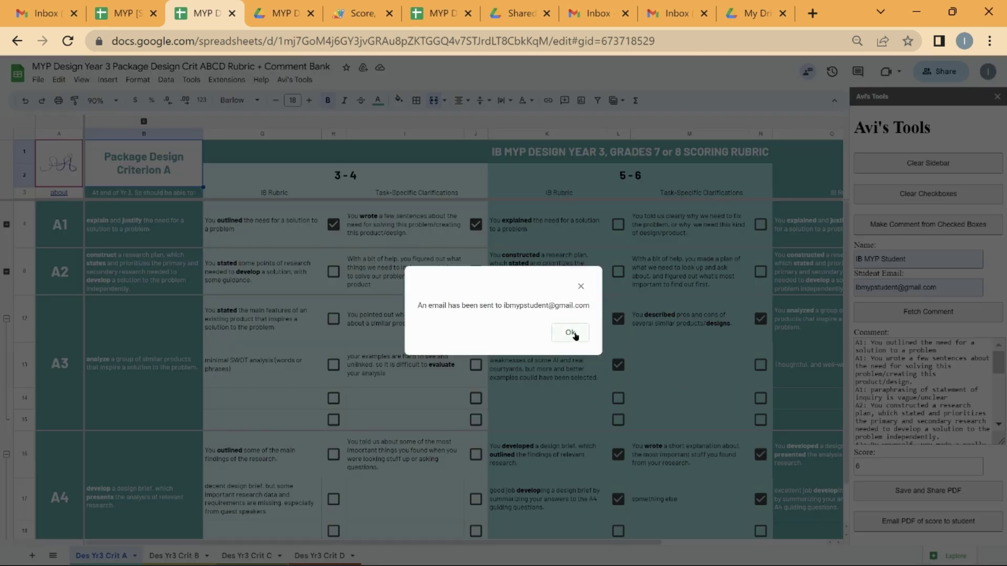
# Dismiss the sent alert and find 'Your score on Package Design Criterion A' atop the Gmail inbox
pyautogui.click(572, 333)
pyautogui.click(672, 13)
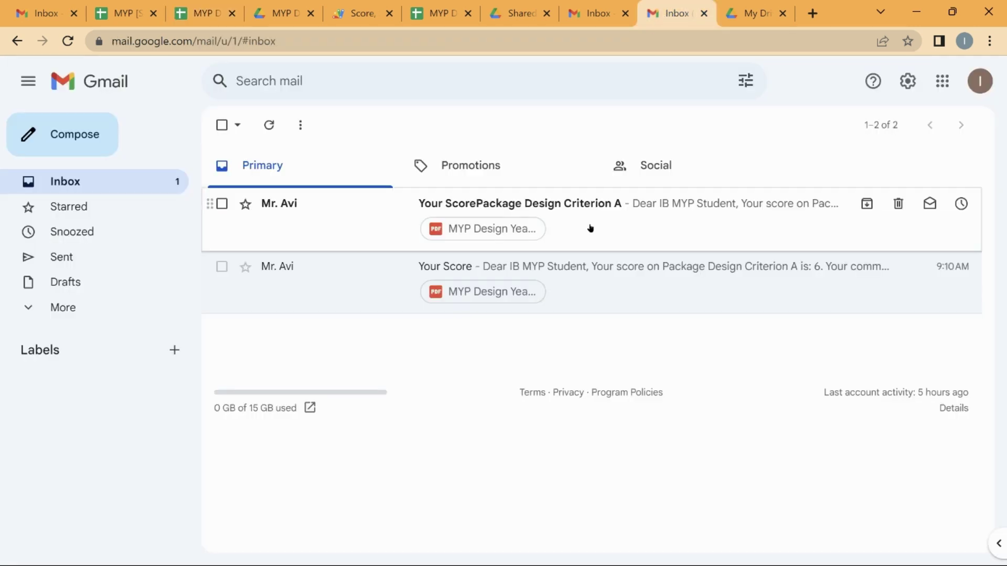